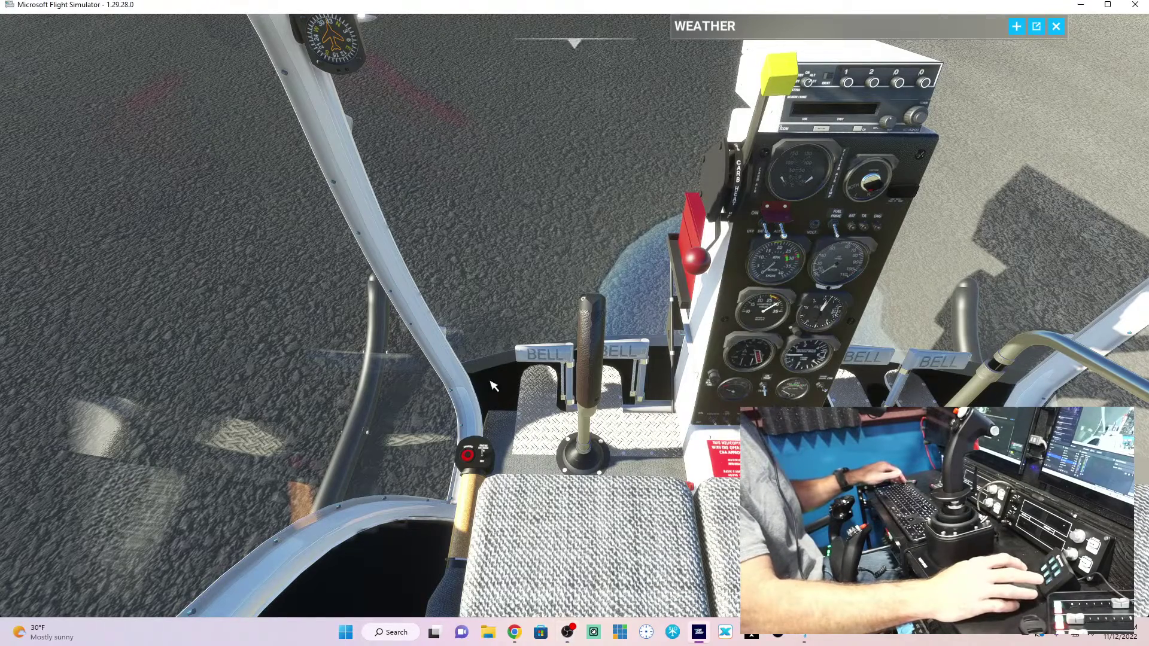
Step: Open the controls options, look up the T-Pendular-Rudder binding for Joystick L-Axis Z by input, and clear the search
key("Escape")
left_click(734, 450)
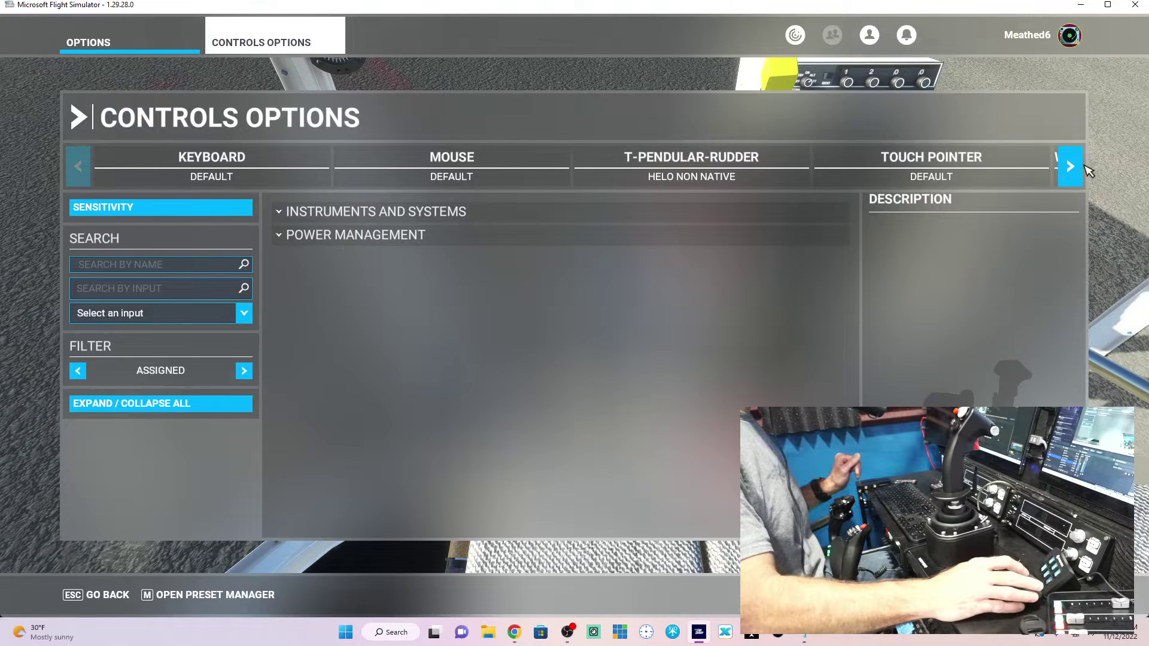
left_click(715, 159)
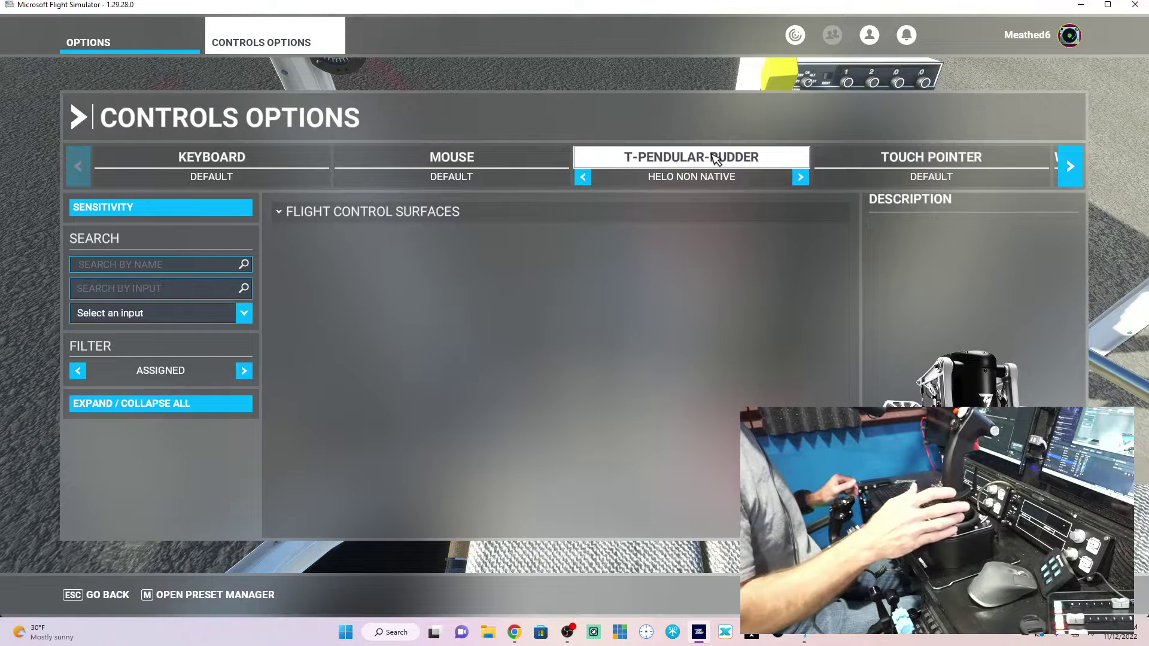
left_click(172, 295)
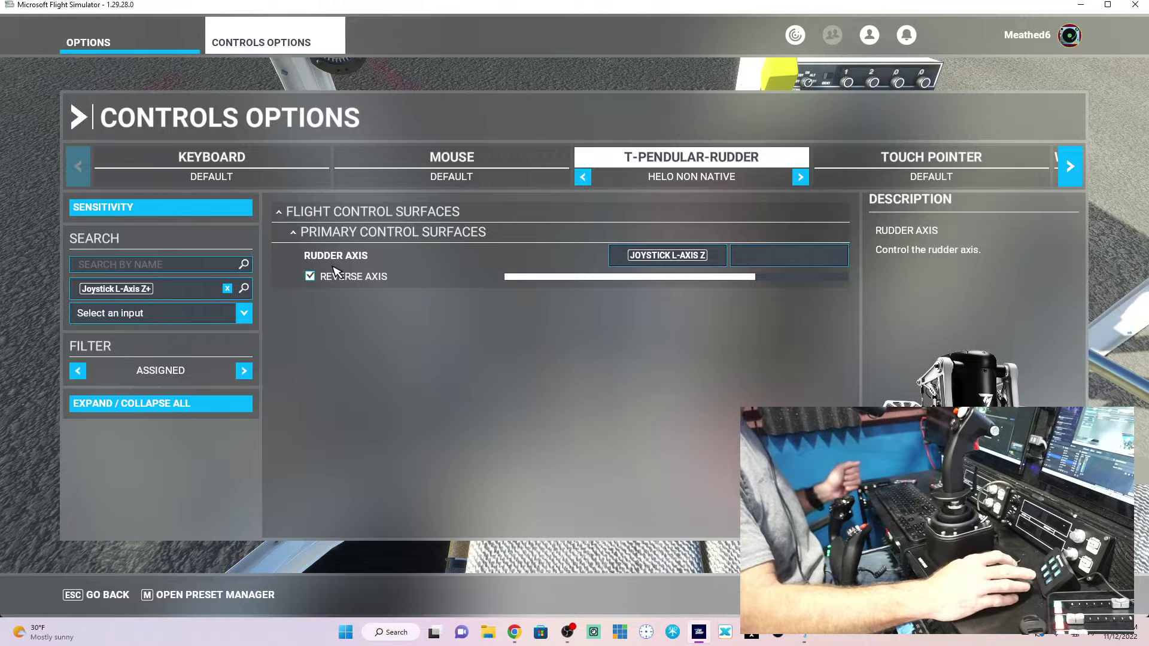
left_click(228, 289)
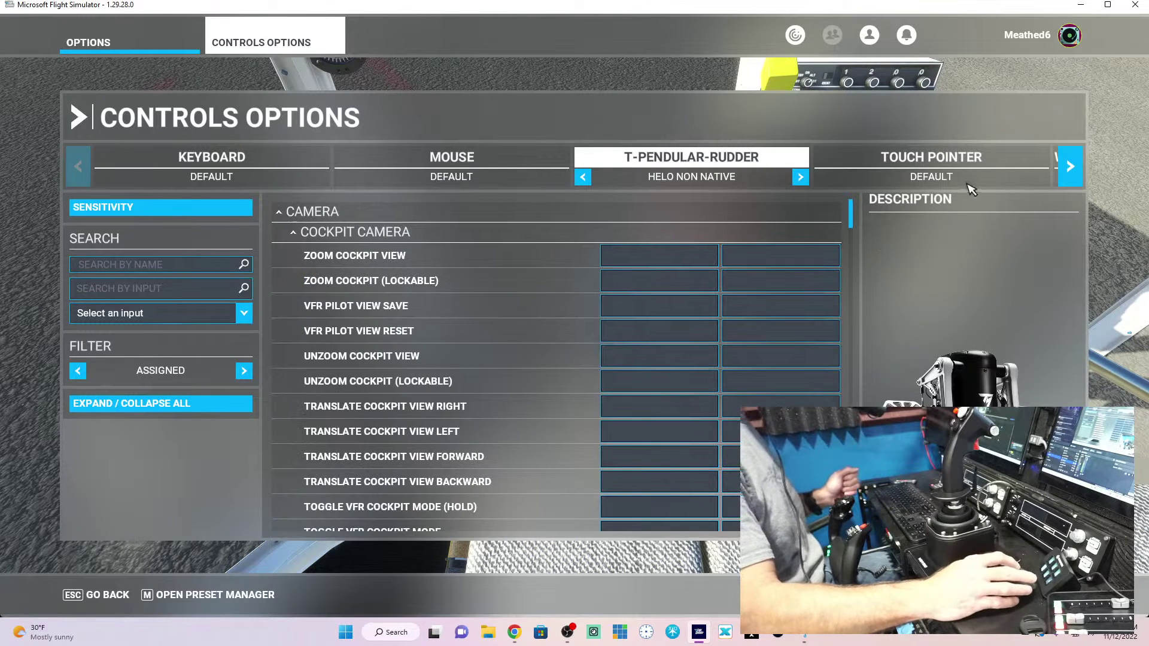
Step: Select the Winwing Orion Joystick Base 2, set the filter to New, and look up the binding for Joystick L-Axis Y by input
left_click(1071, 166)
left_click(1071, 167)
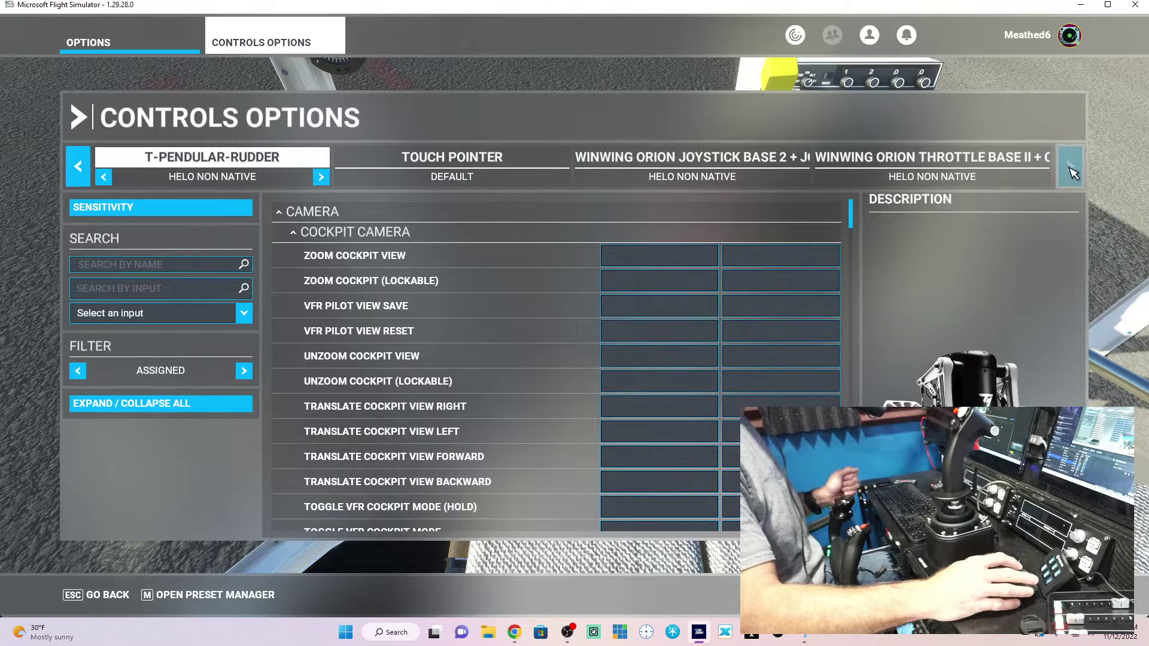
left_click(696, 158)
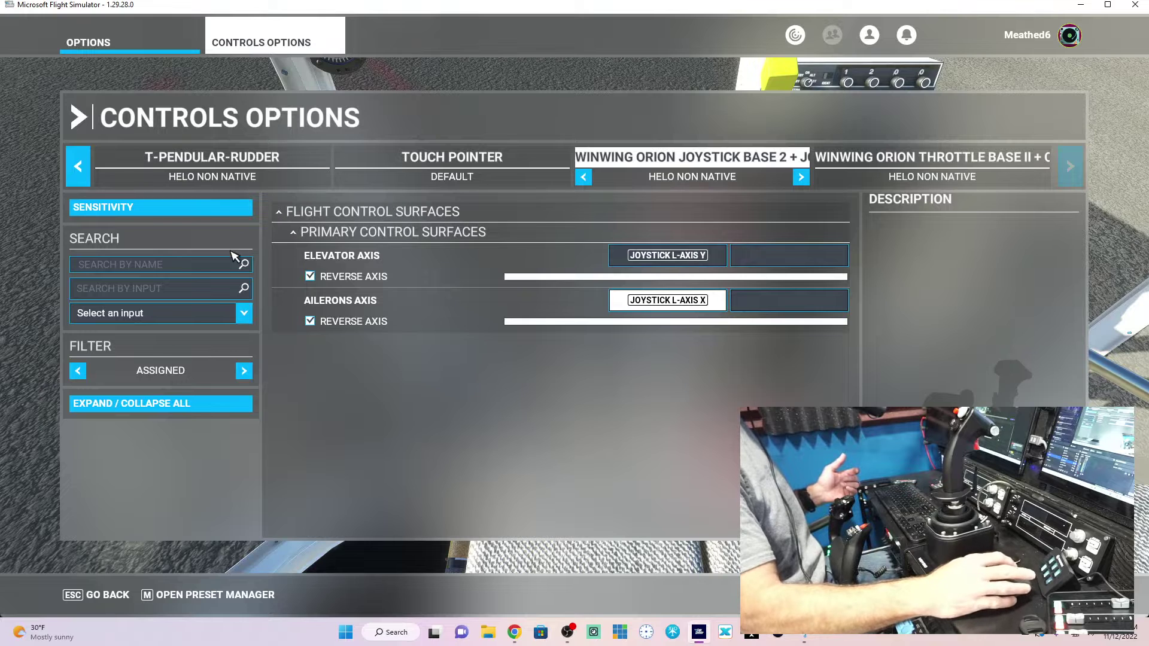
left_click(244, 372)
left_click(180, 264)
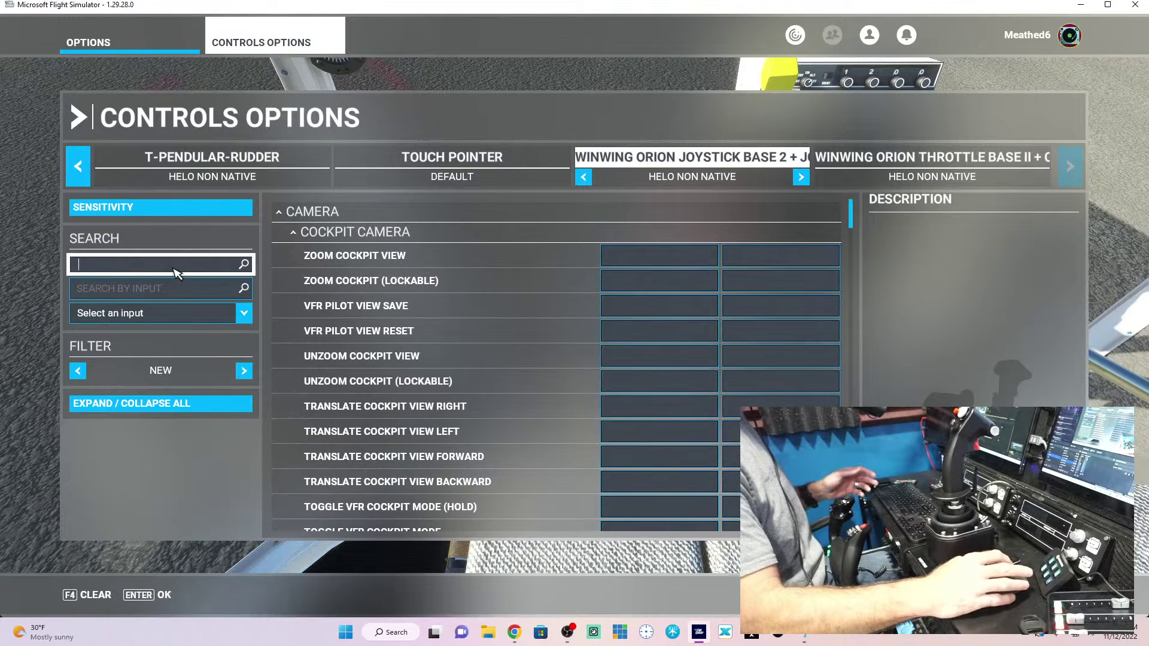
left_click(182, 298)
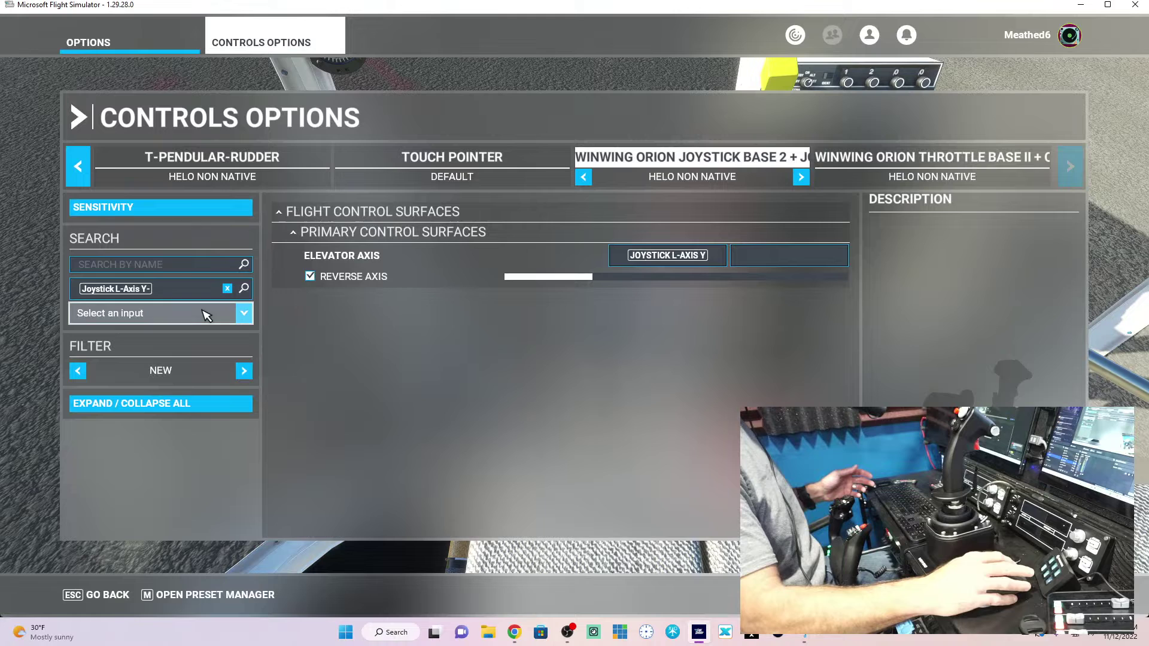
left_click(227, 290)
Step: Search the joystick's commands by name for "elevator", check the elevator axis binding, and clear the search
left_click(204, 268)
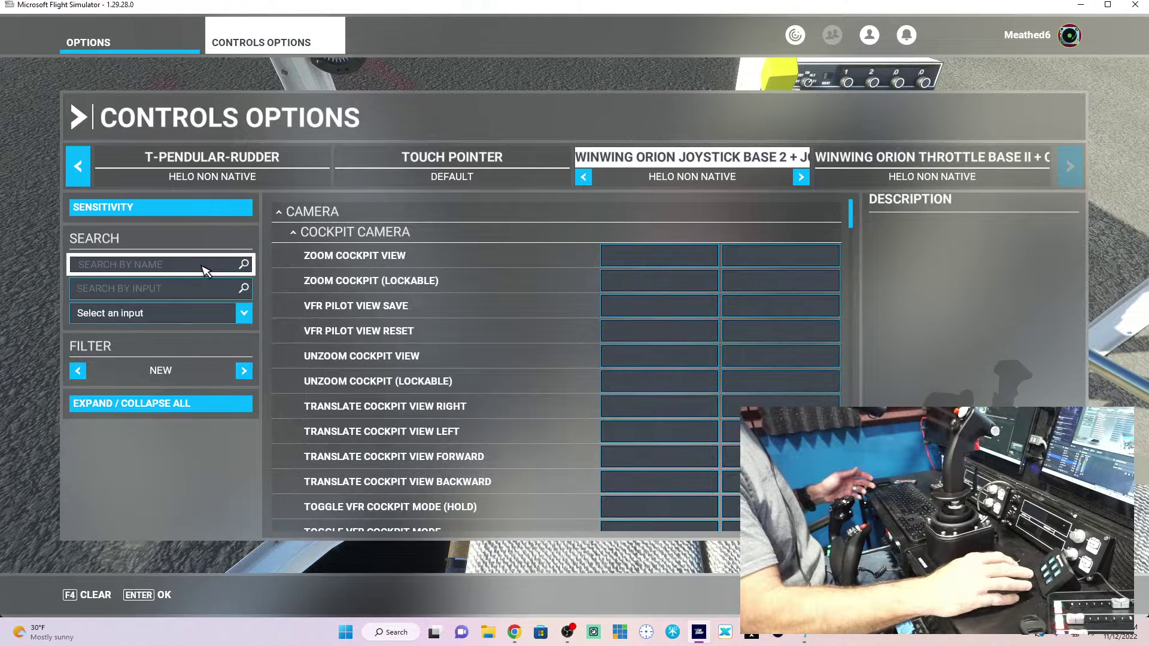
type("e")
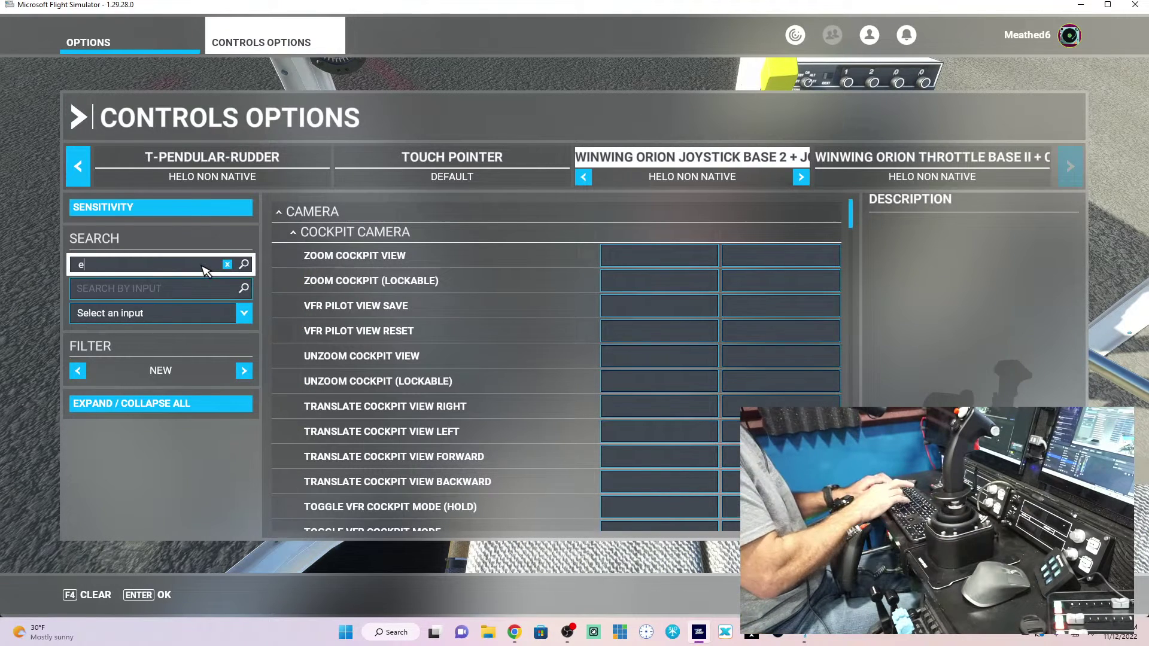
type("levat")
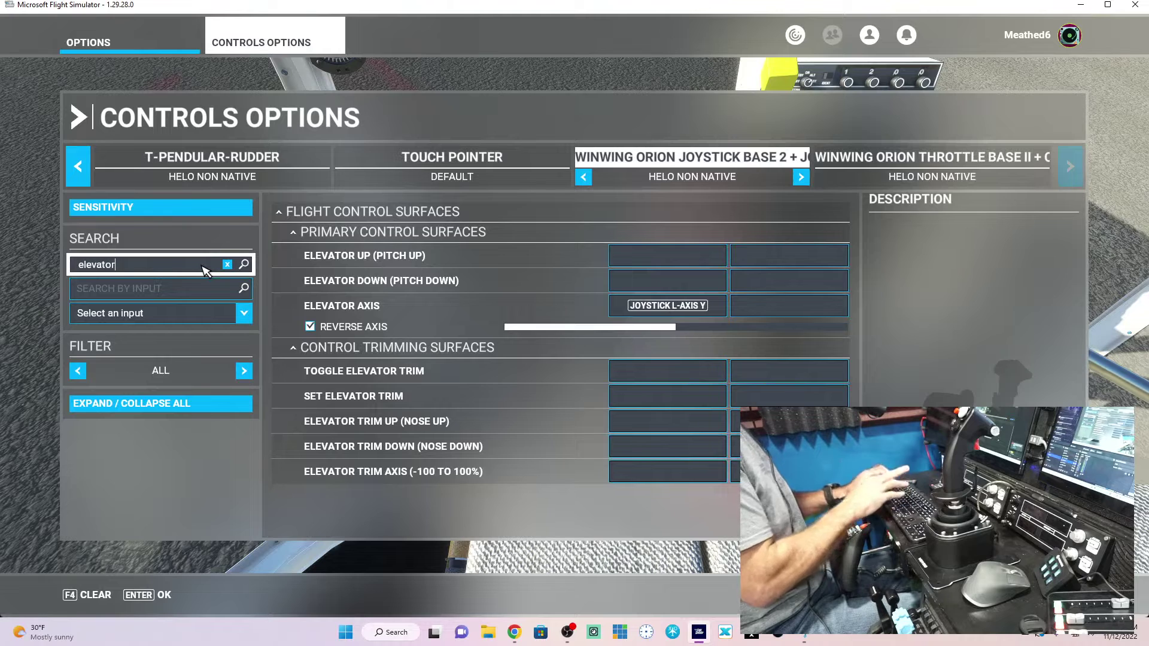
type("or")
key("Return")
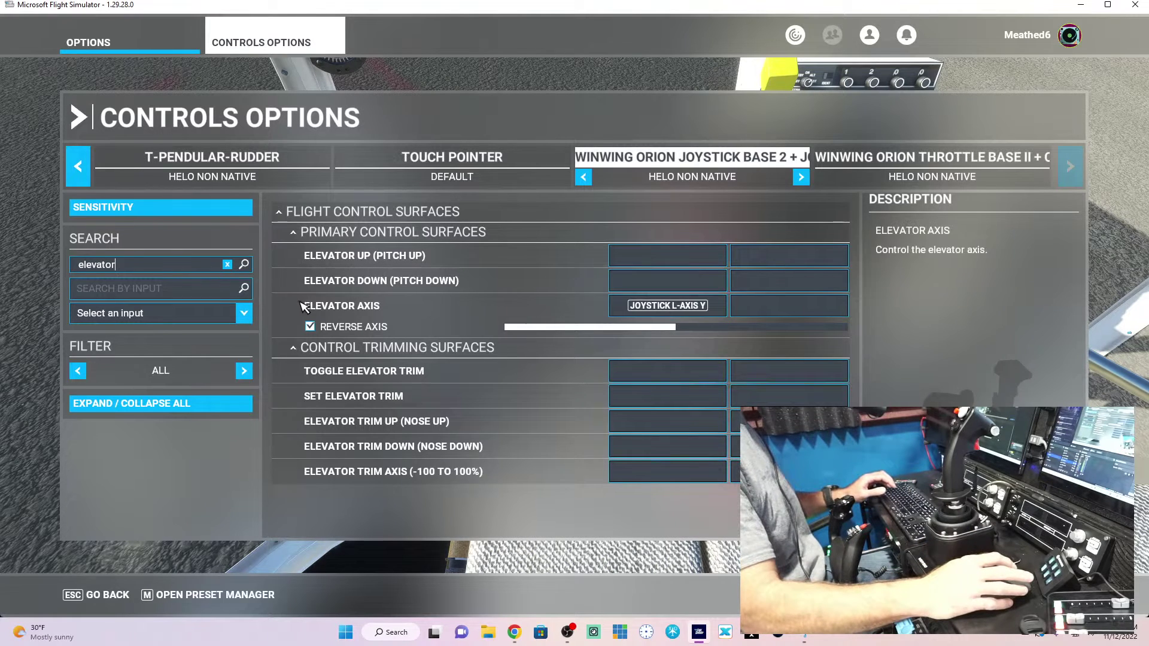
left_click(228, 263)
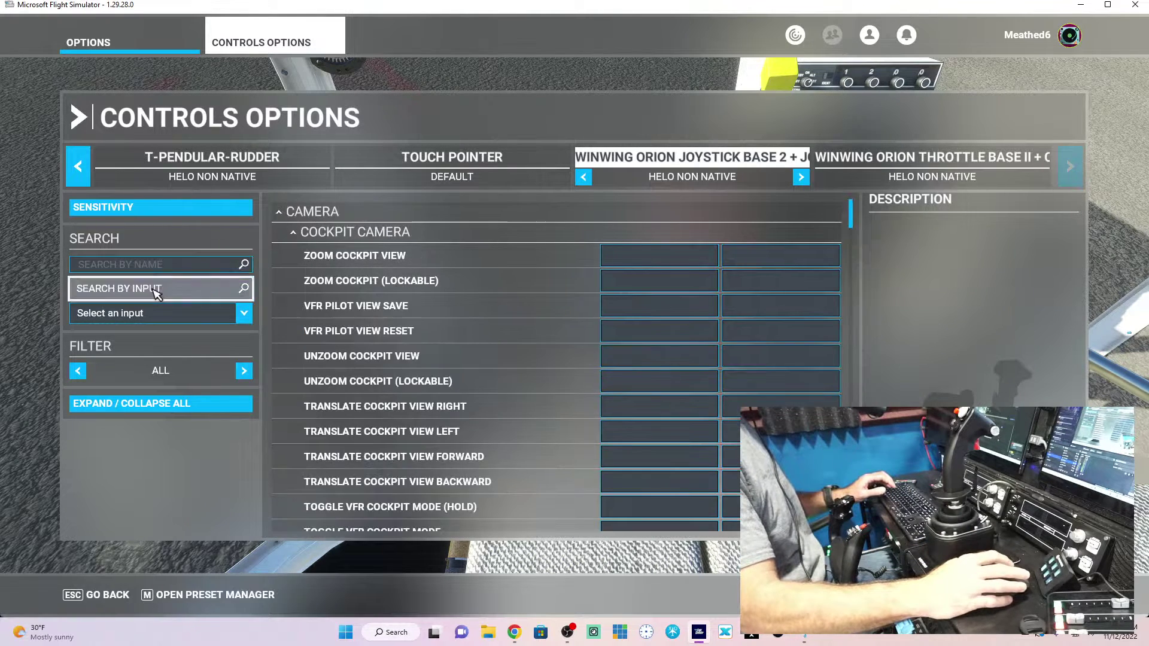
Step: Look up the joystick's elevator and ailerons axis bindings by searching for the Joystick L-Axis Y and L-Axis X inputs
left_click(161, 267)
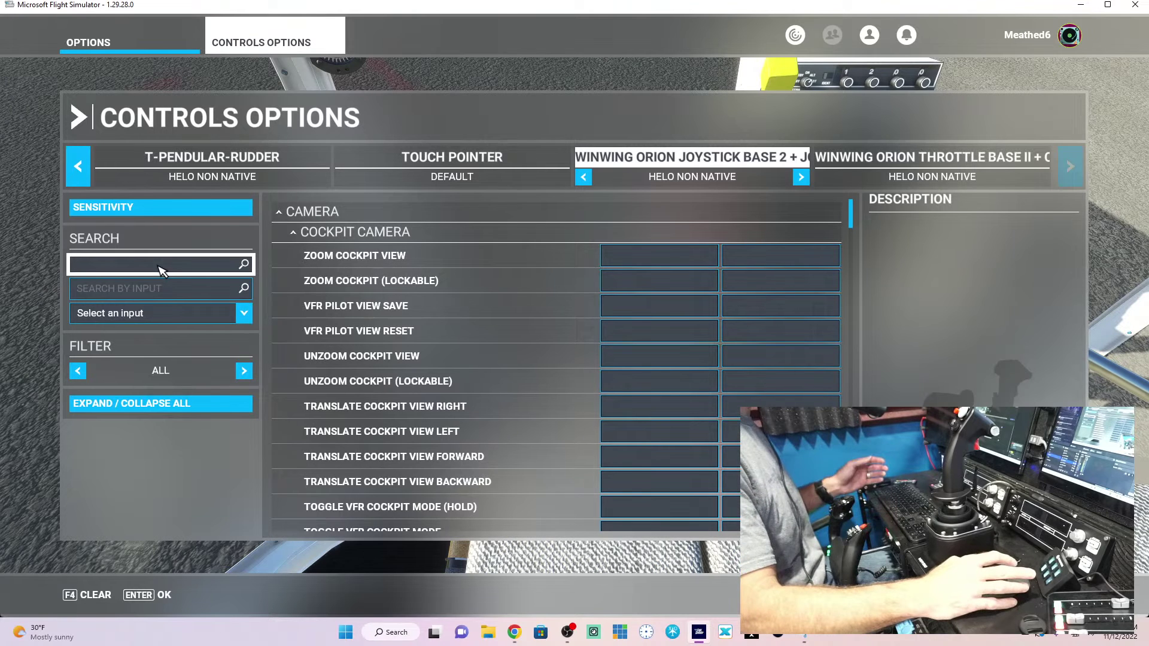
left_click(171, 283)
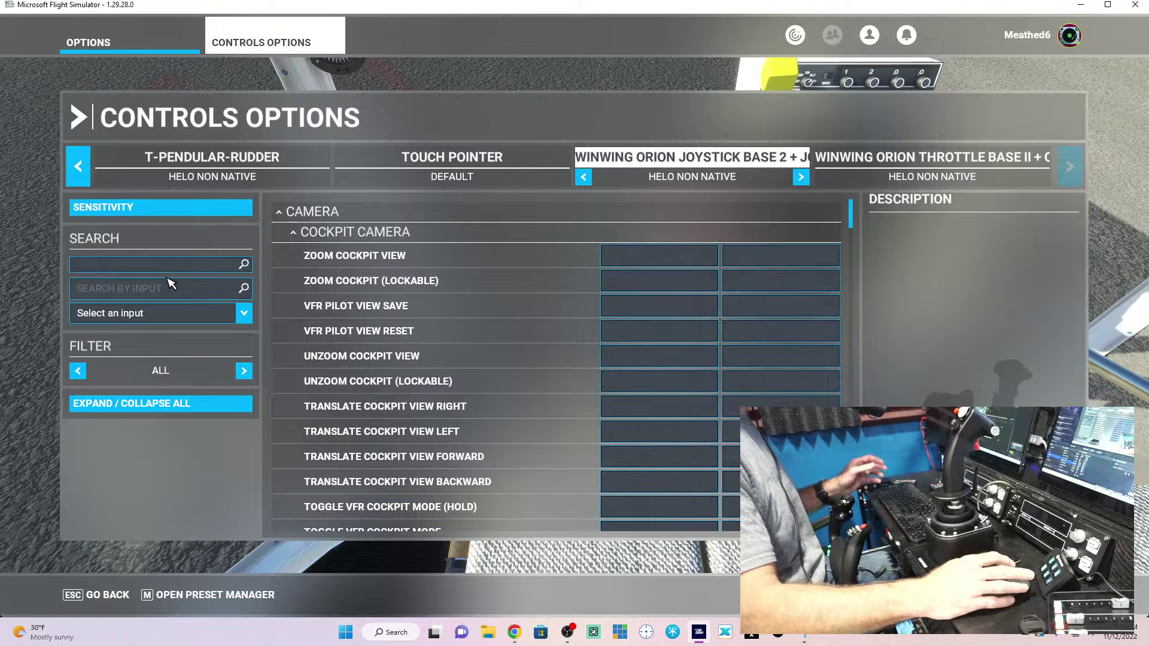
left_click(182, 290)
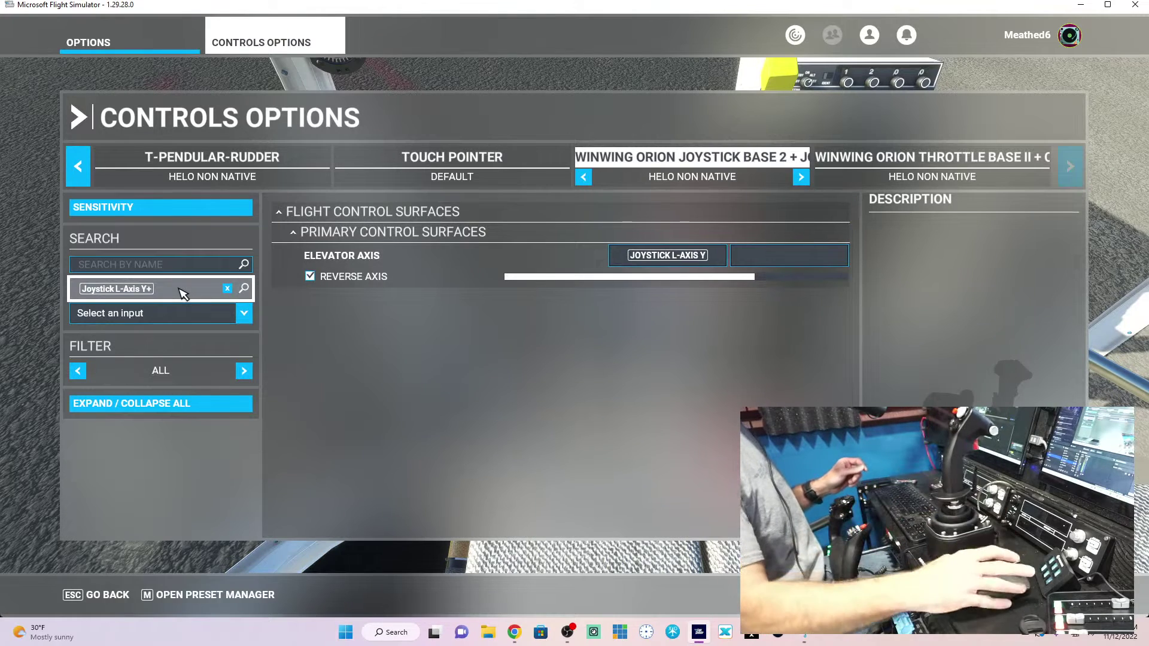
left_click(227, 289)
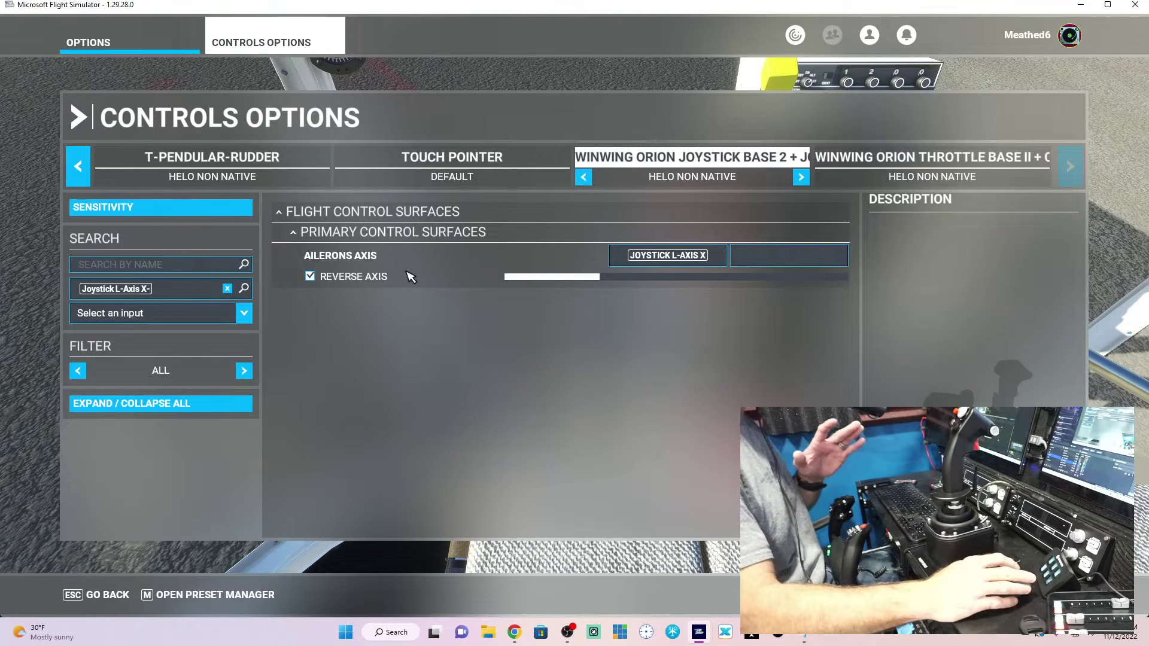
left_click(228, 289)
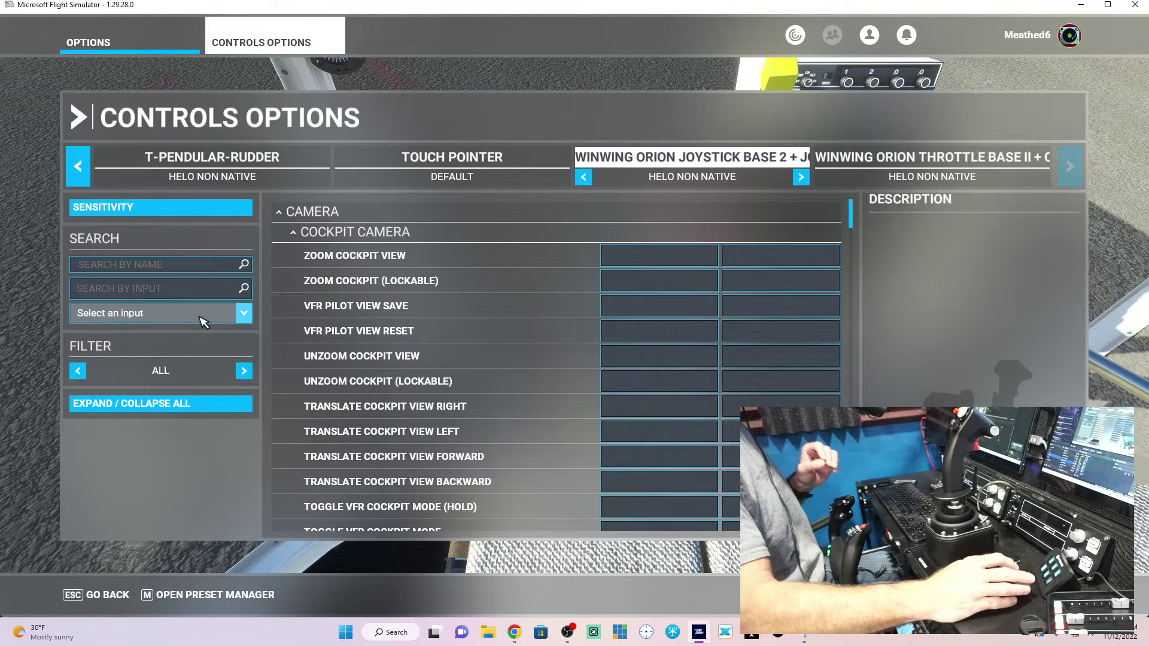
Step: Search the joystick base's bindings for the Joystick R-Axis X input in both directions, clearing the search each time
left_click(183, 294)
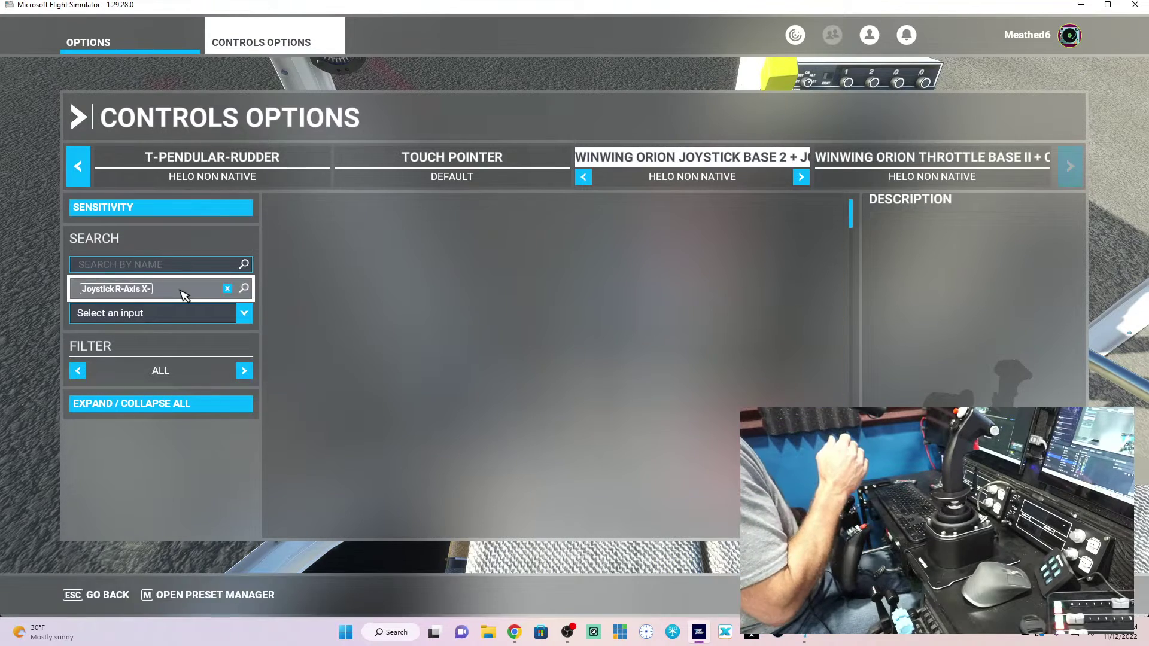
left_click(228, 289)
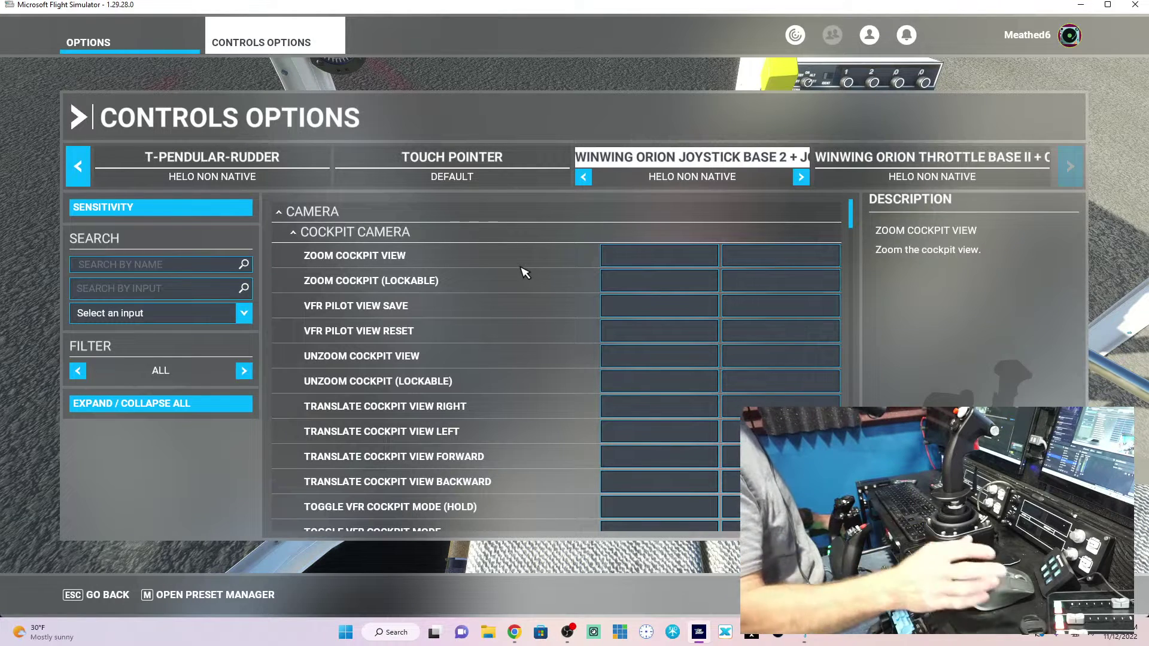
left_click(190, 296)
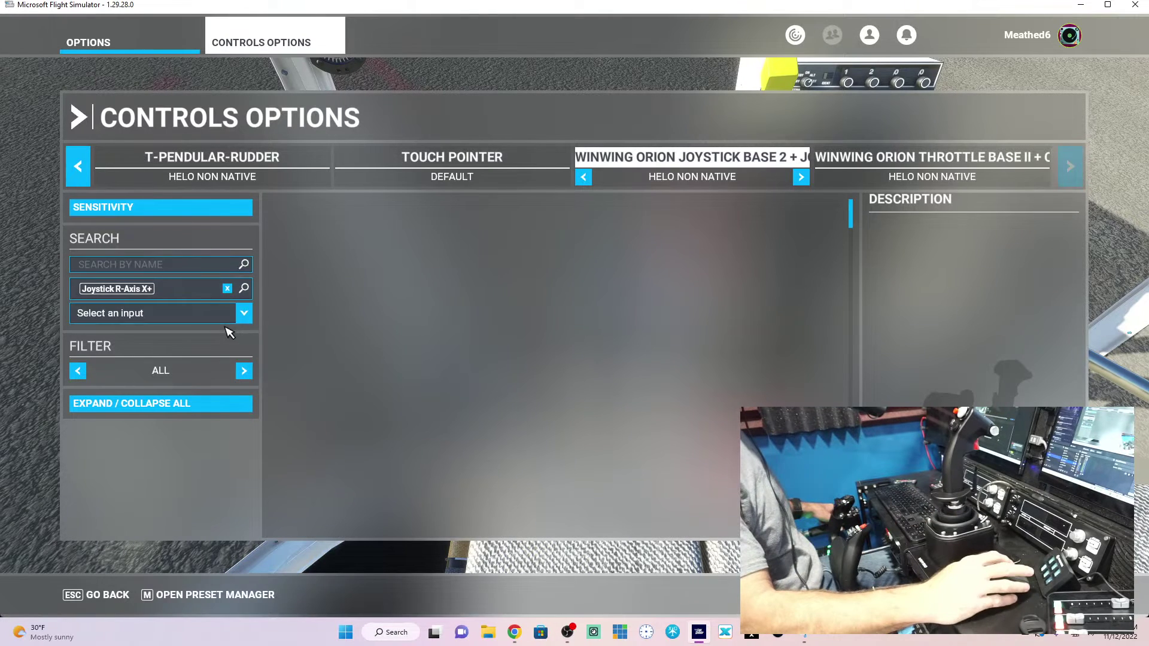
left_click(228, 288)
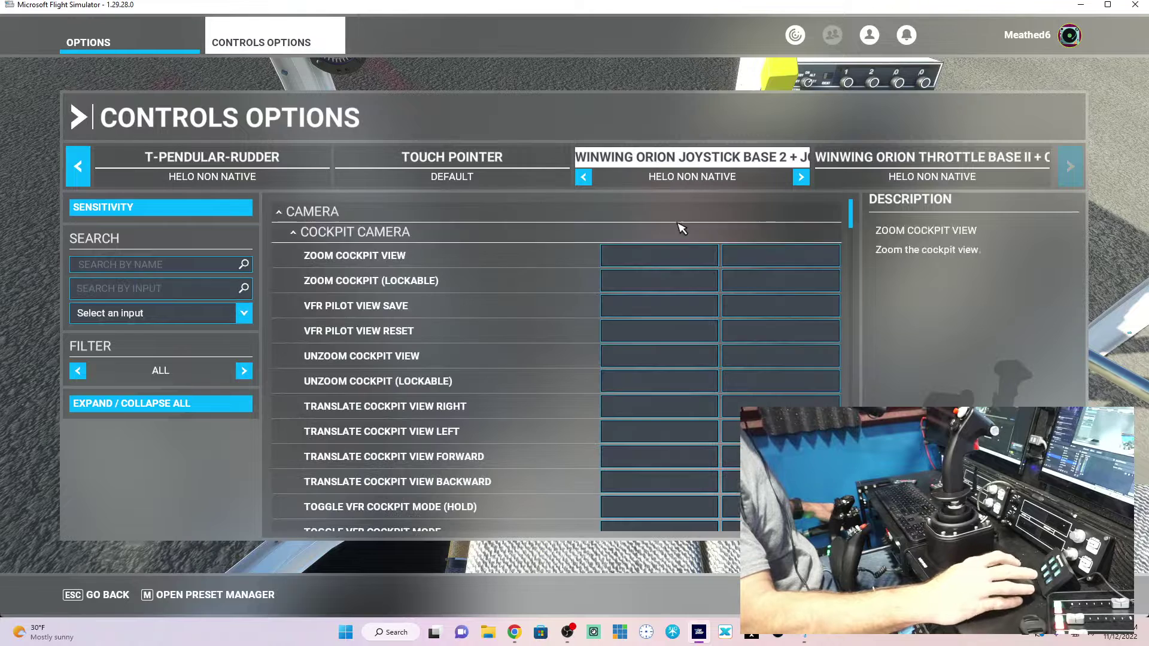
Step: Select the Winwing Orion Throttle Base II and look up its throttle and propeller axes by searching for Joystick R-Axis X and L-Axis Z
left_click(1000, 160)
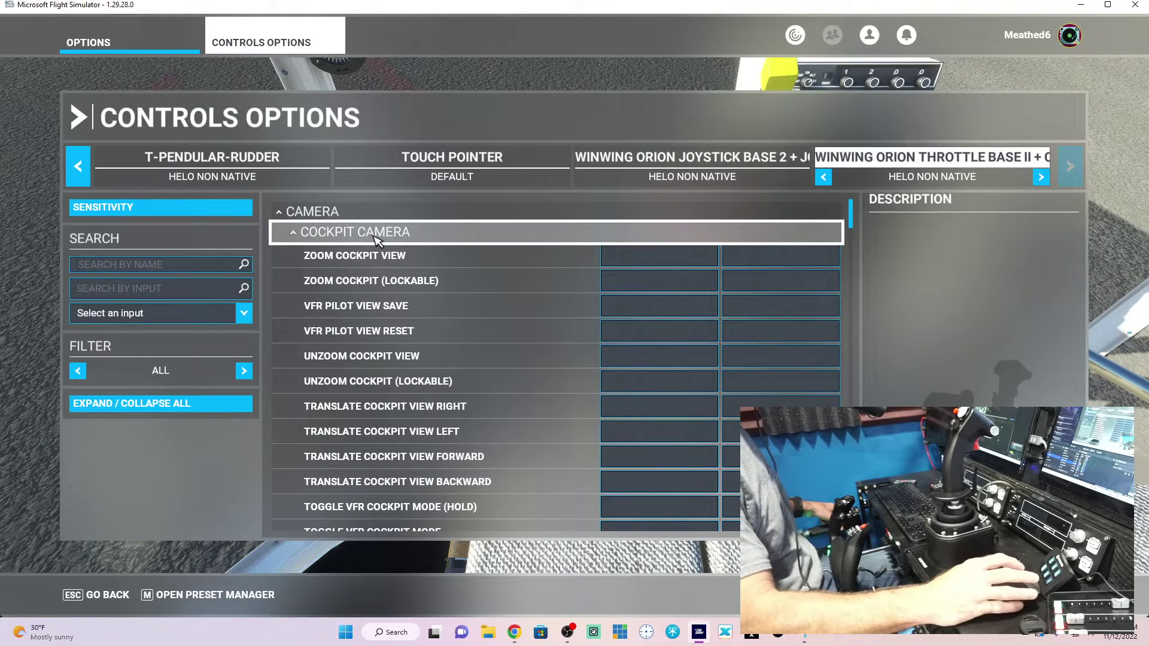
left_click(146, 292)
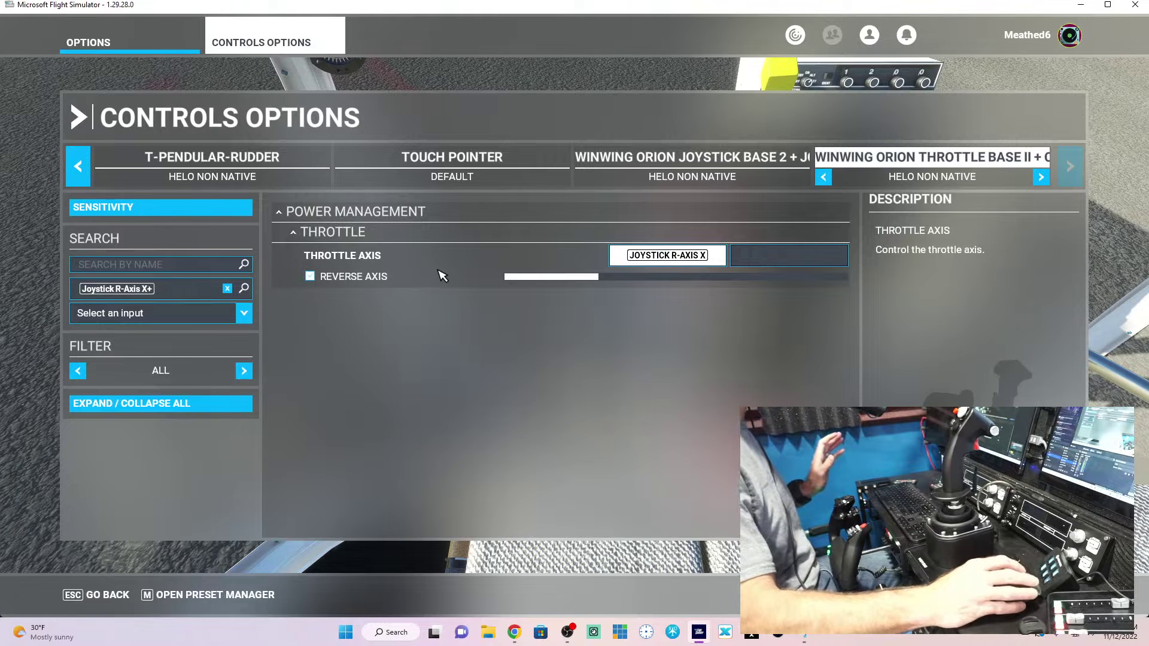
left_click(228, 288)
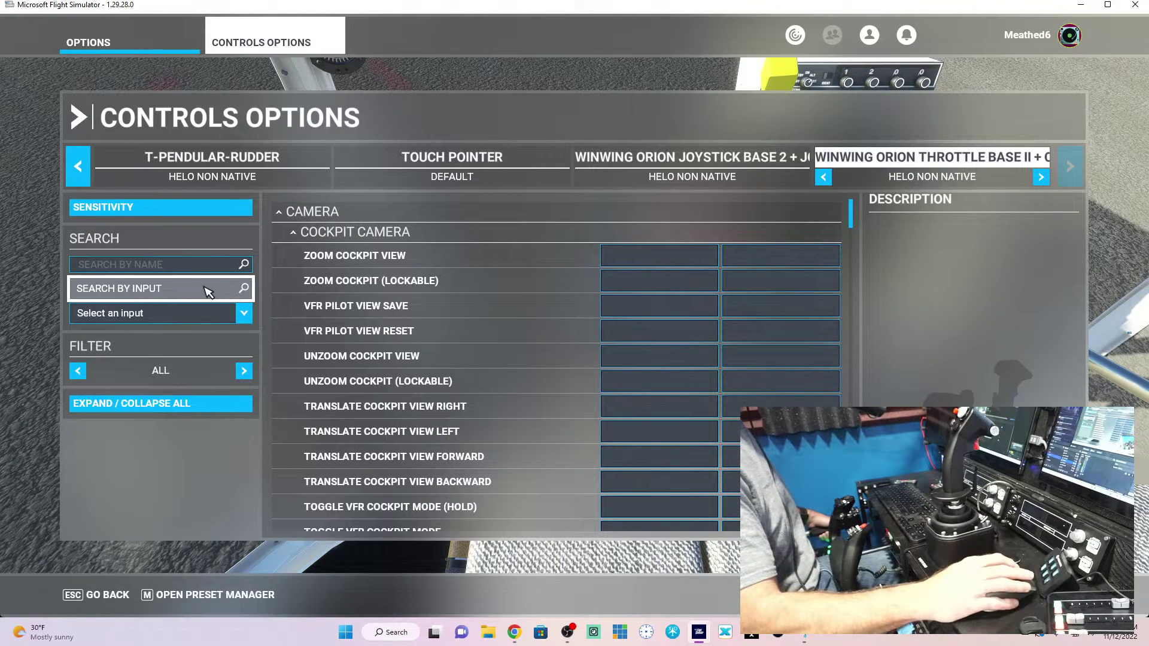
left_click(208, 292)
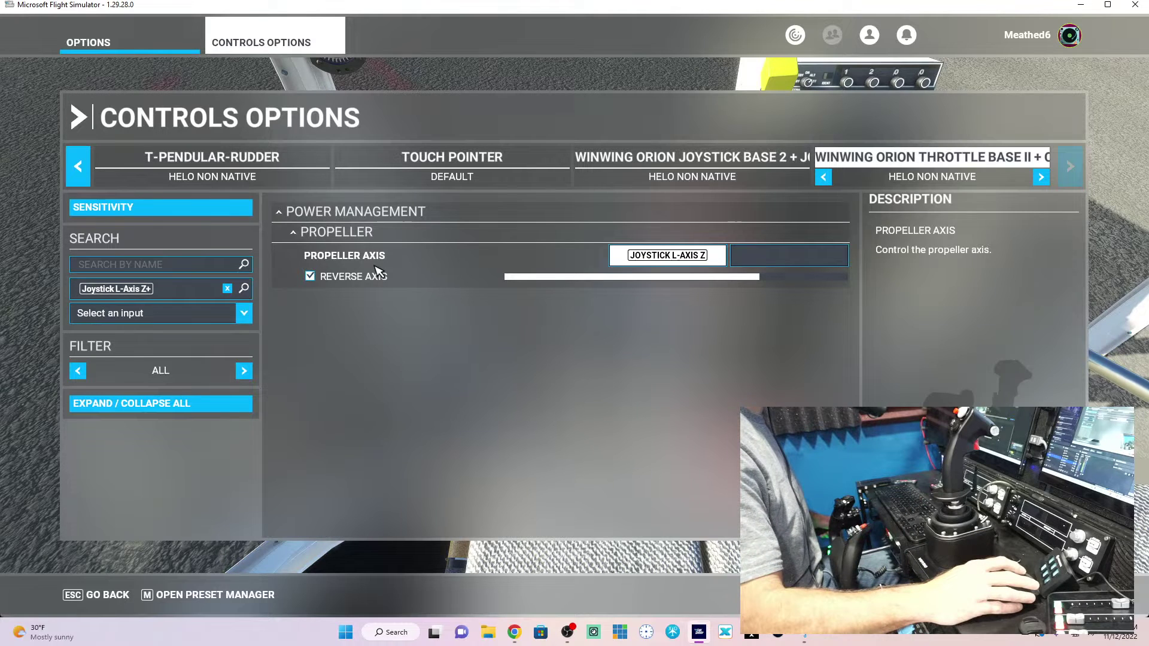
left_click(227, 288)
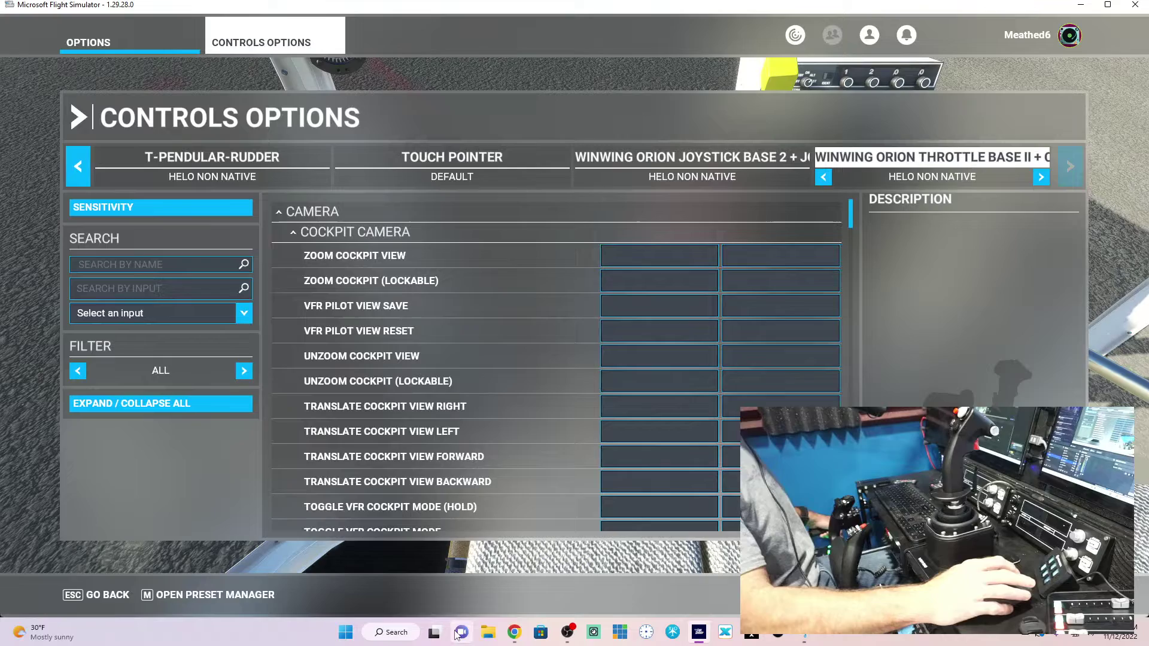
Step: Leave the controls options for the cockpit and end the flight by returning to the main menu
left_click(118, 595)
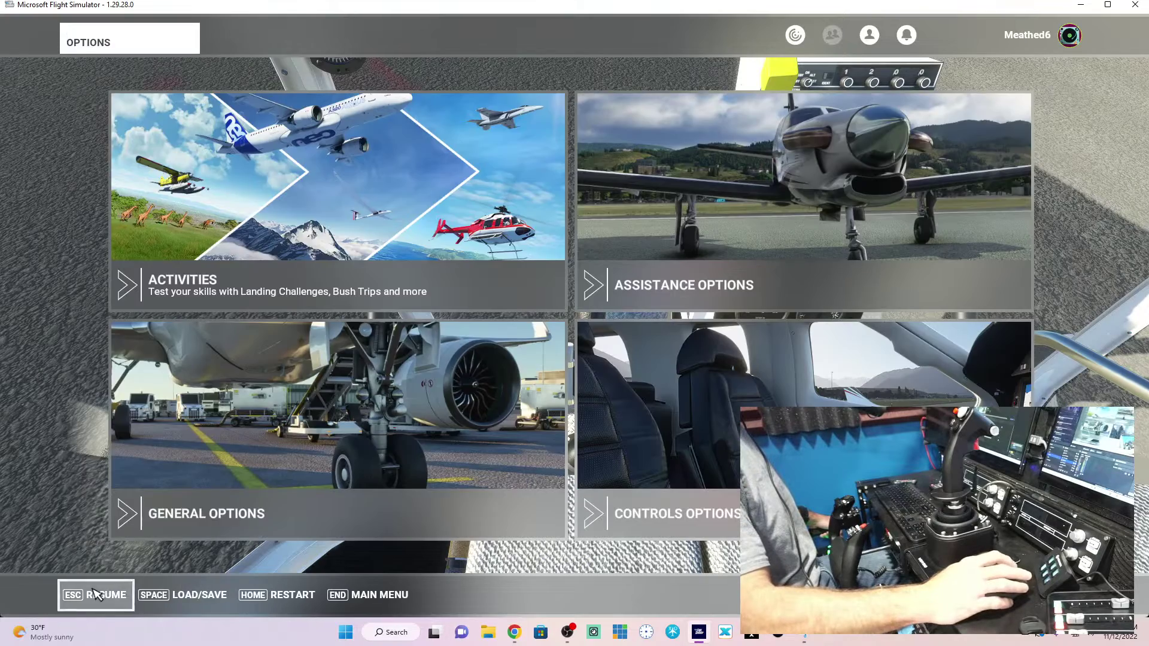
left_click(118, 596)
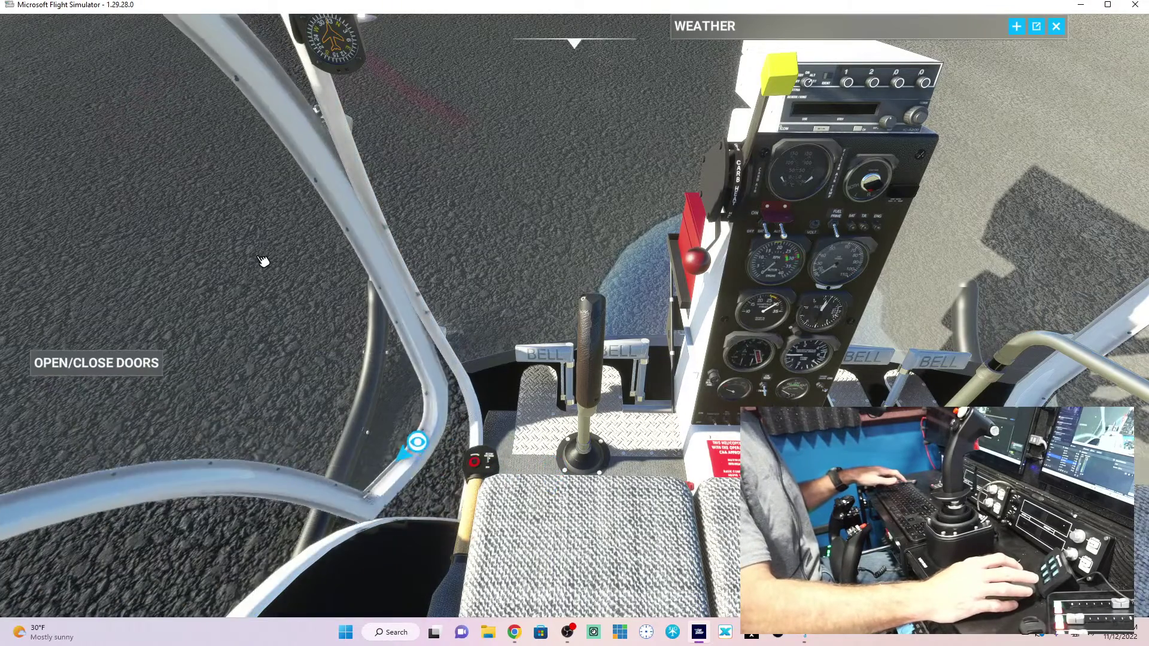
key("Escape")
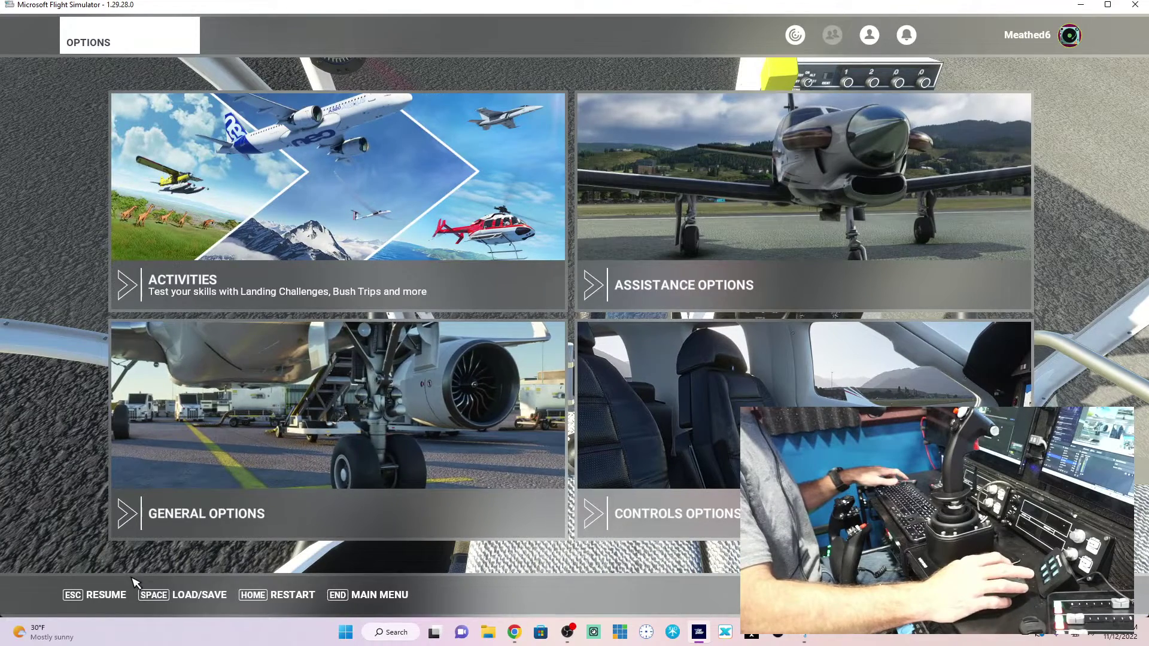
left_click(383, 596)
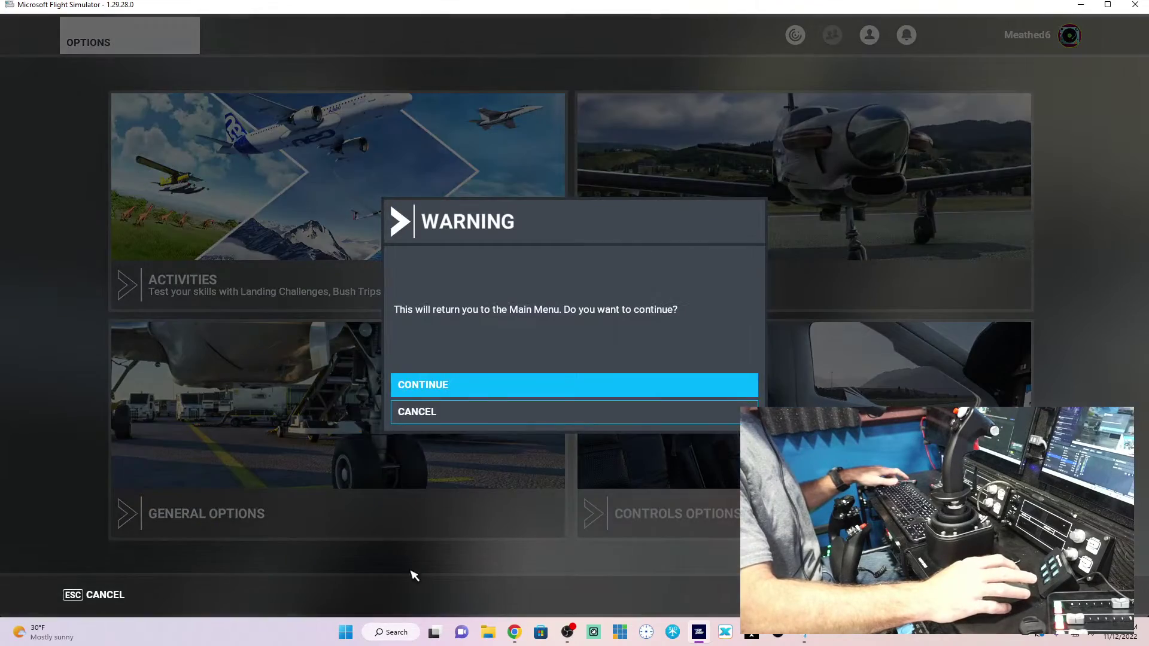
left_click(487, 392)
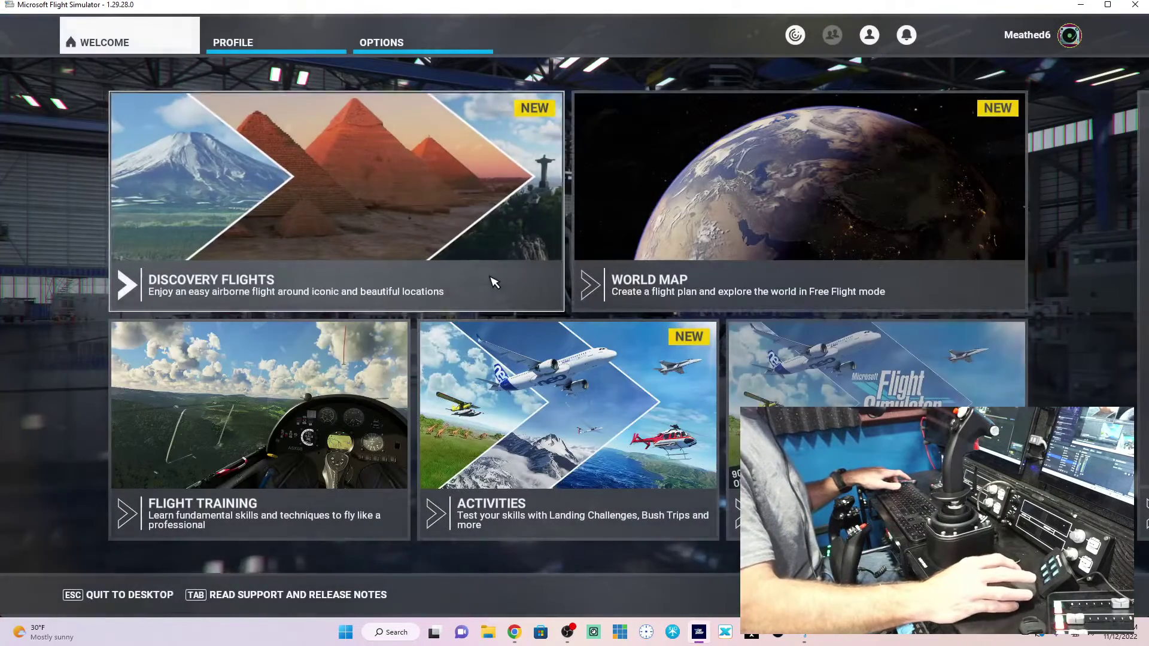
Step: Open the world map and select the Guimbal Cabri G2 from the Rotorcrafts category as the aircraft
left_click(661, 205)
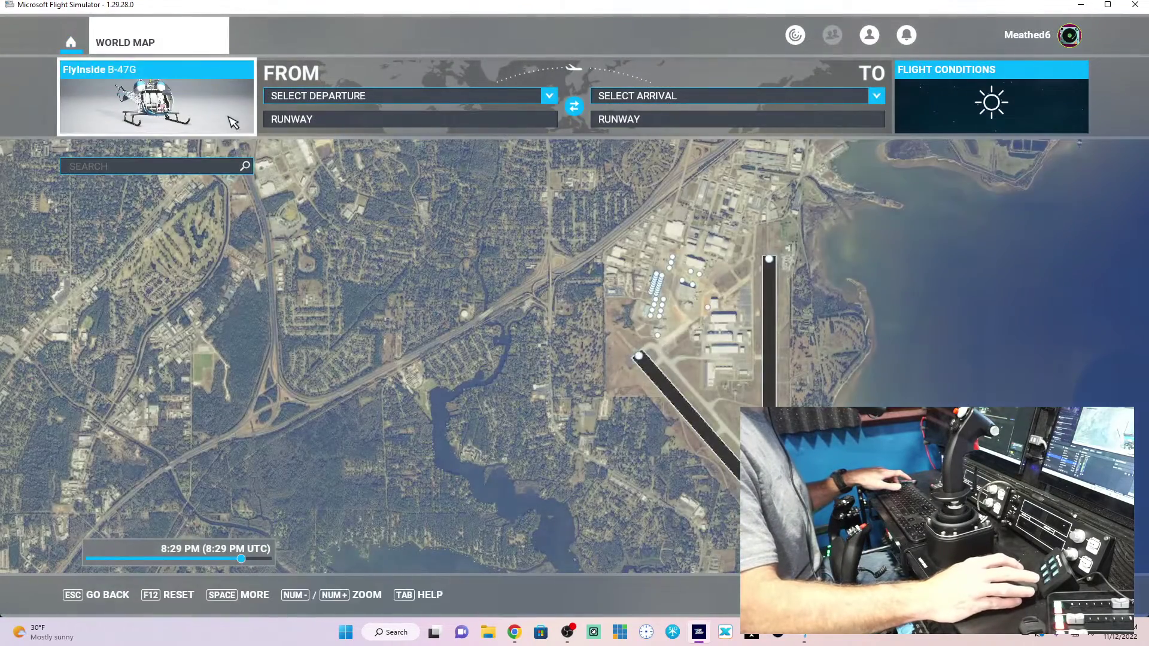
left_click(232, 123)
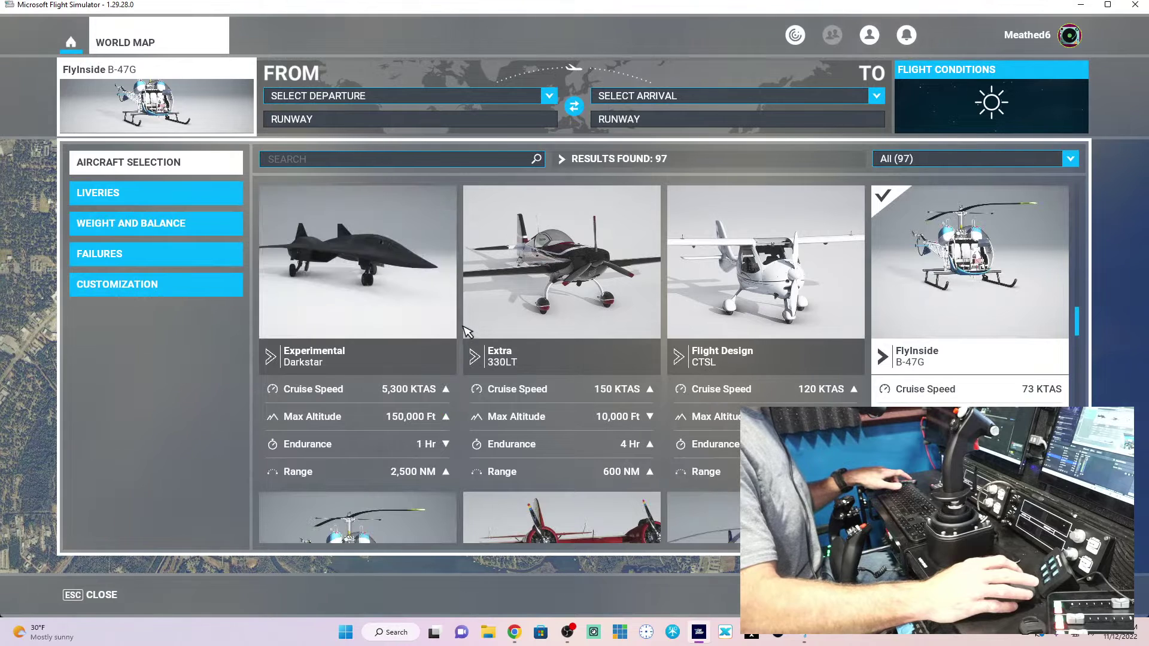
left_click(942, 160)
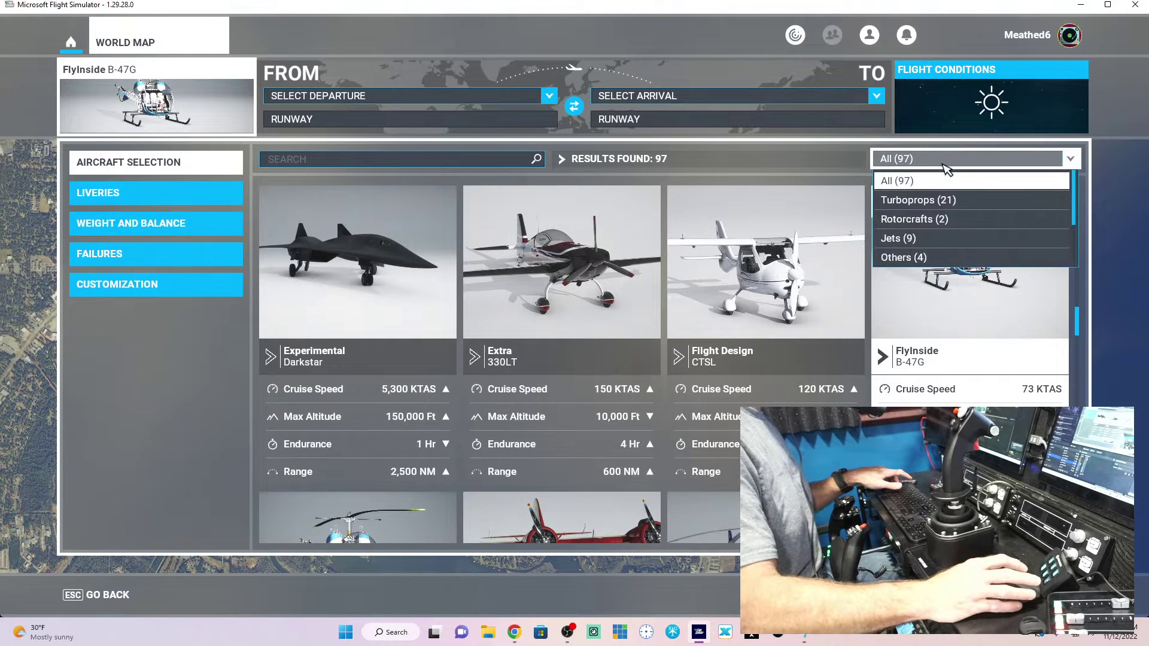
left_click(905, 219)
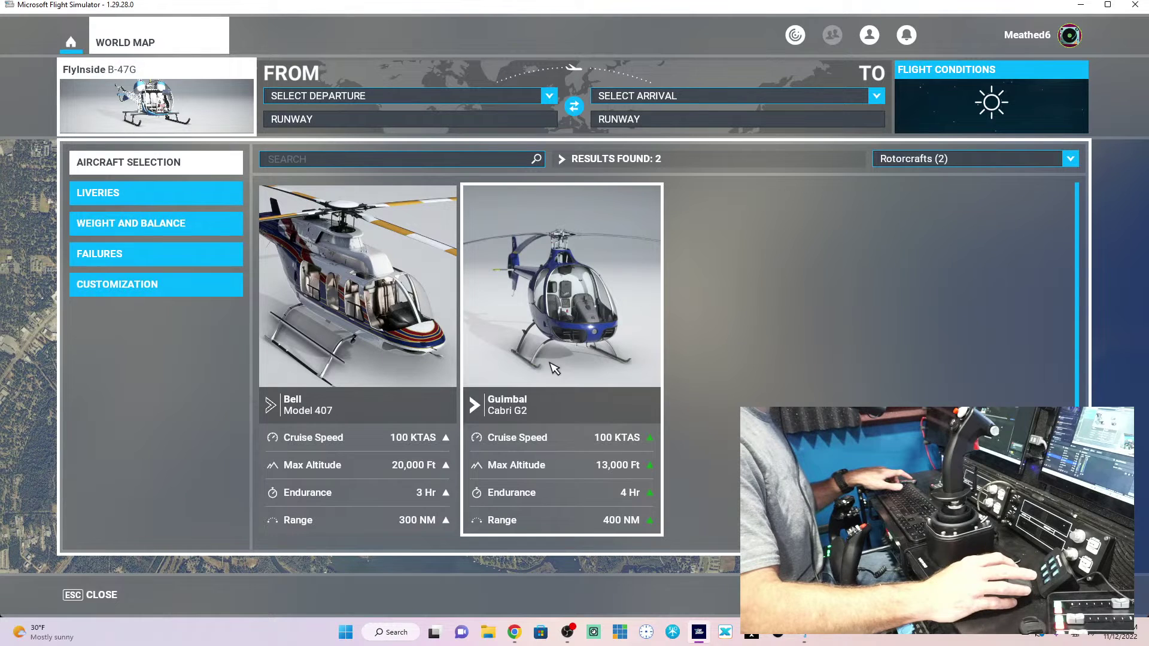
left_click(584, 315)
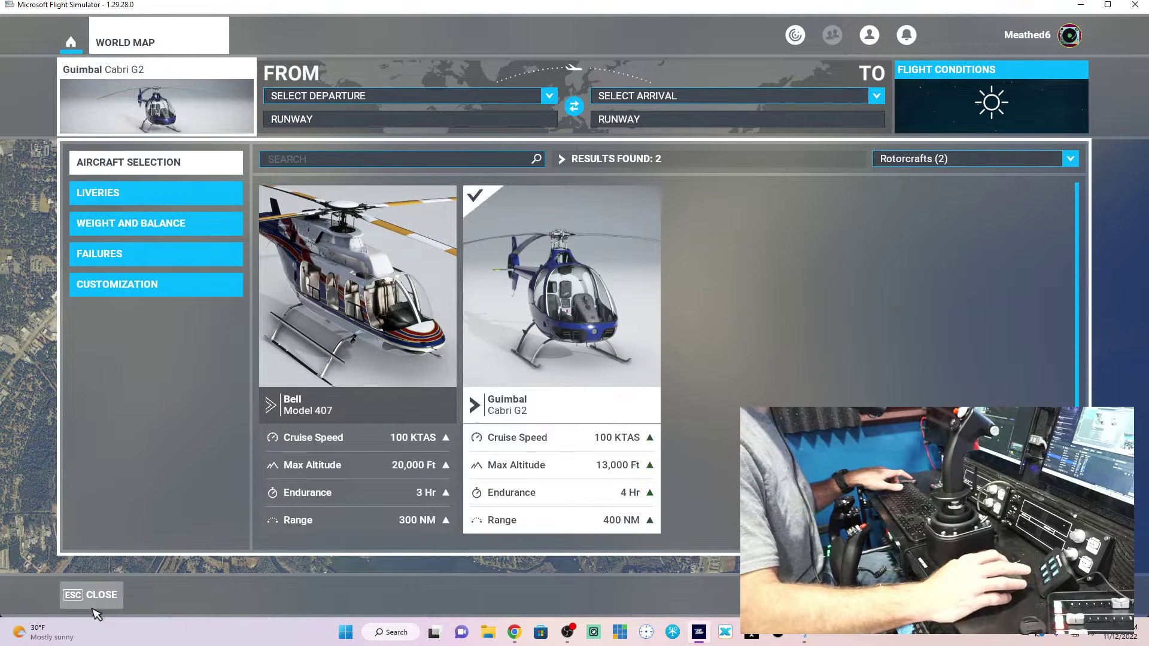
left_click(122, 593)
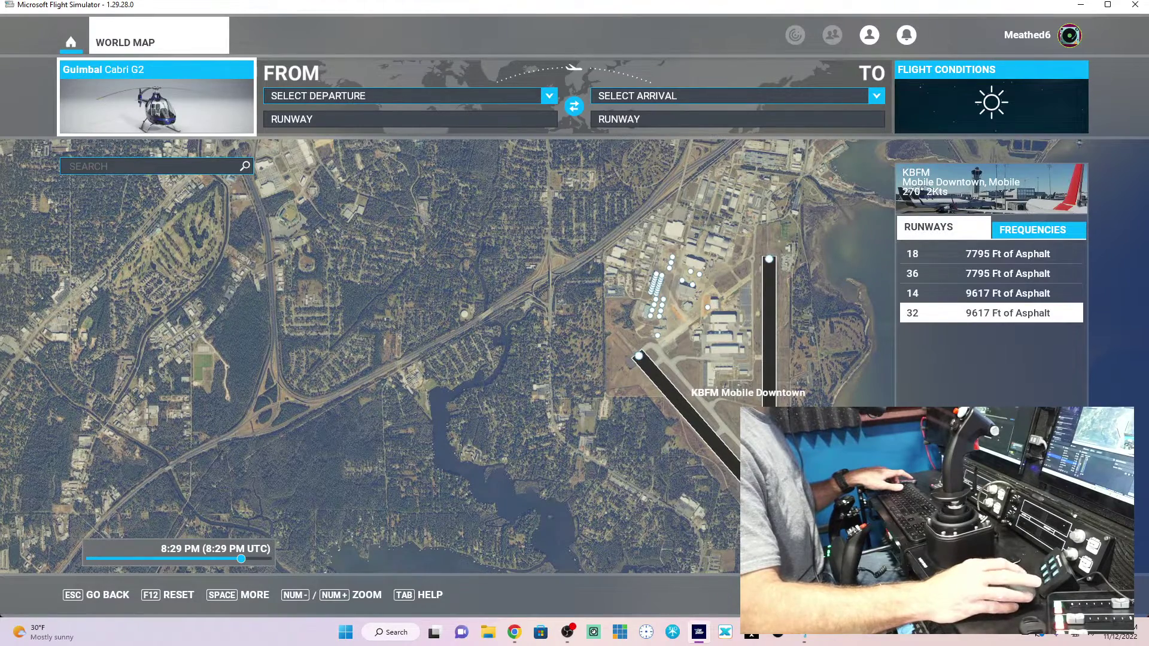
Step: Set the departure to runway 32 at KBFM Mobile Downtown and start the flight
left_click_drag(748, 419, 707, 339)
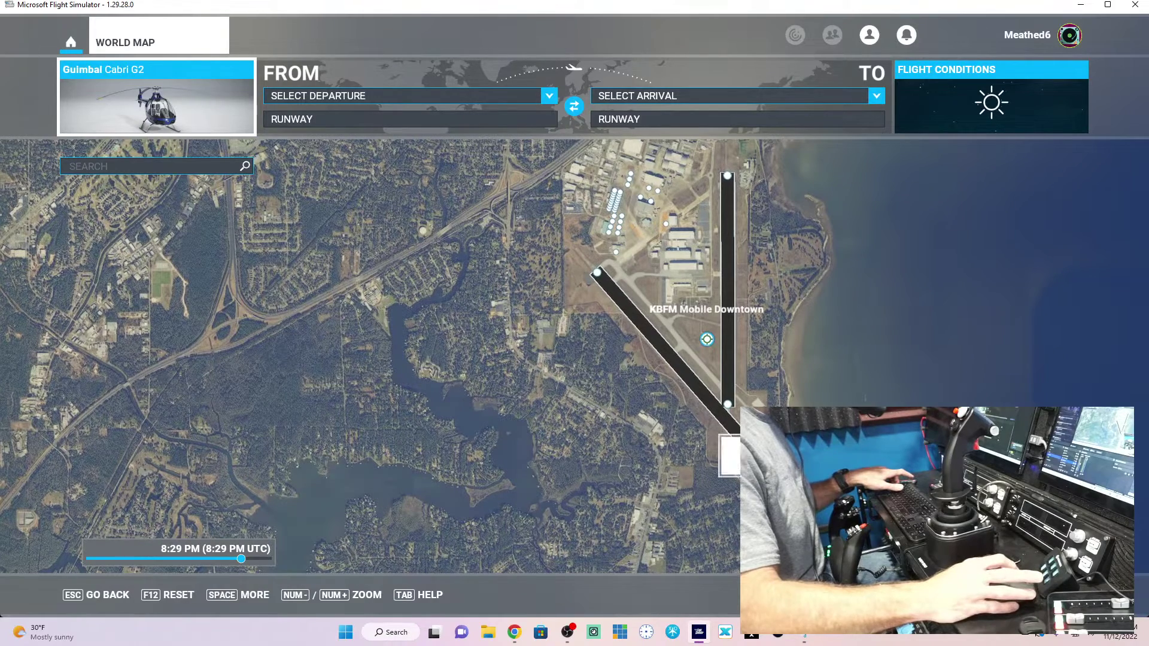
left_click(706, 339)
left_click(730, 505)
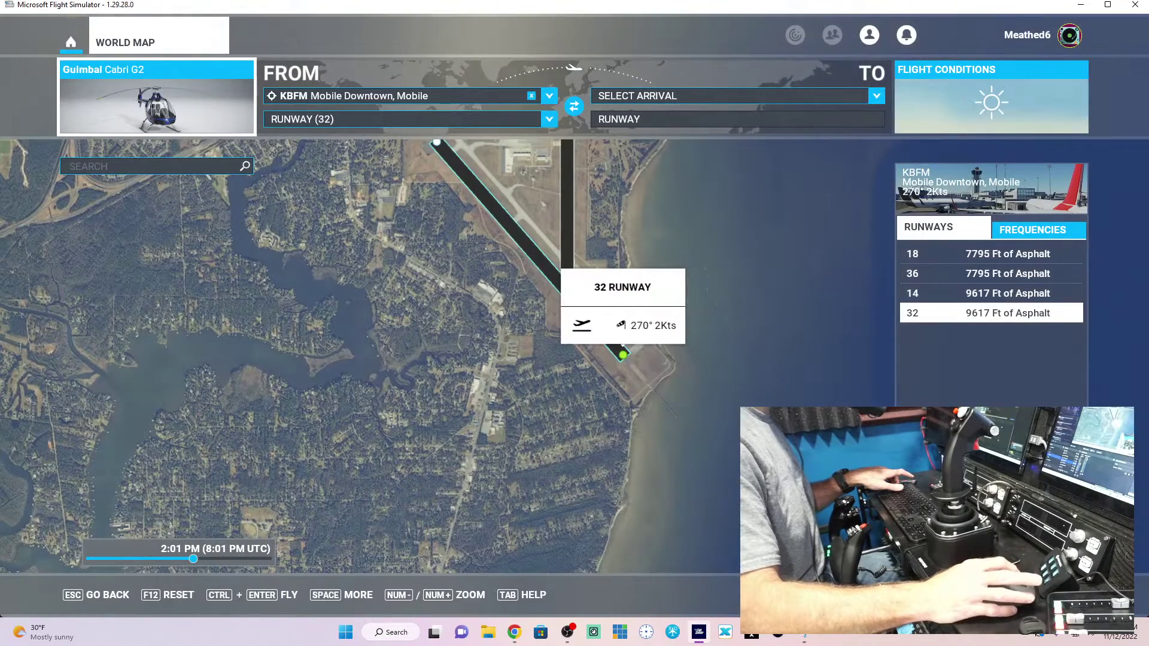
key("ctrl+Return")
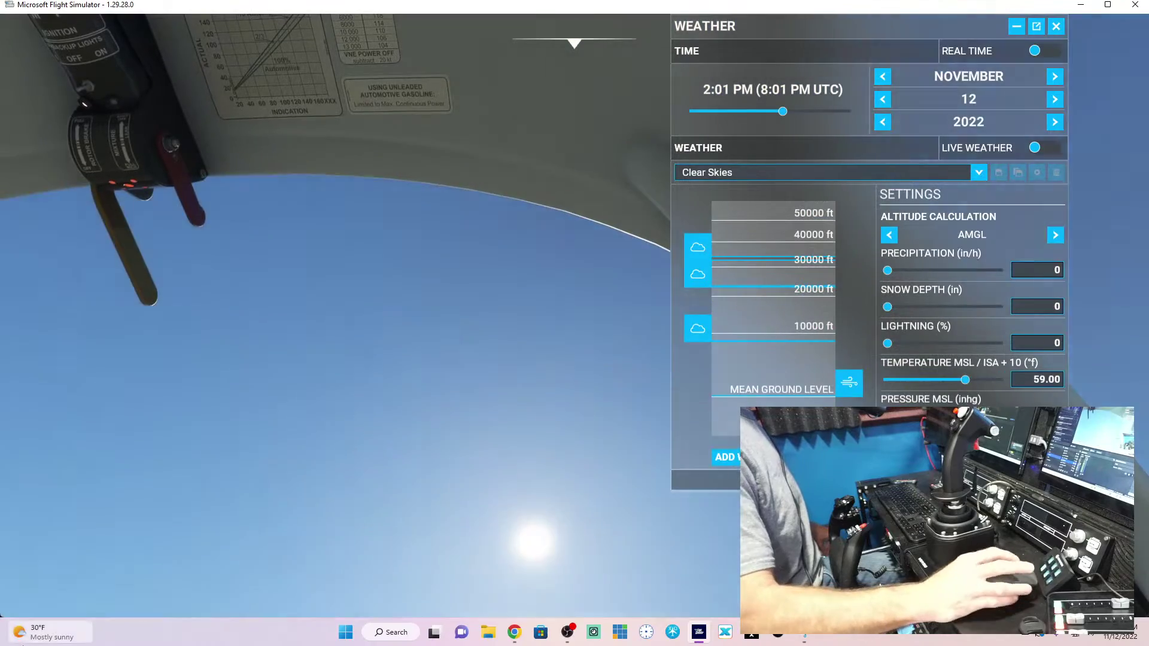
Step: Swing the red overhead cockpit lever to its other position and close the Weather window
left_click_drag(180, 209, 323, 232)
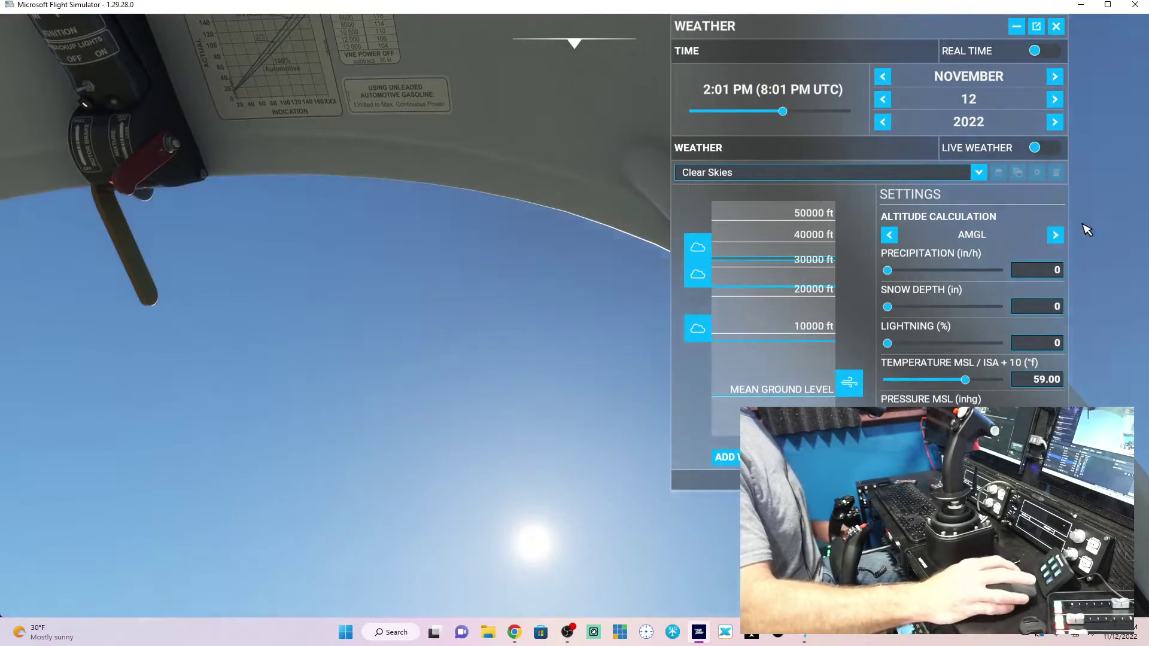
left_click(1056, 25)
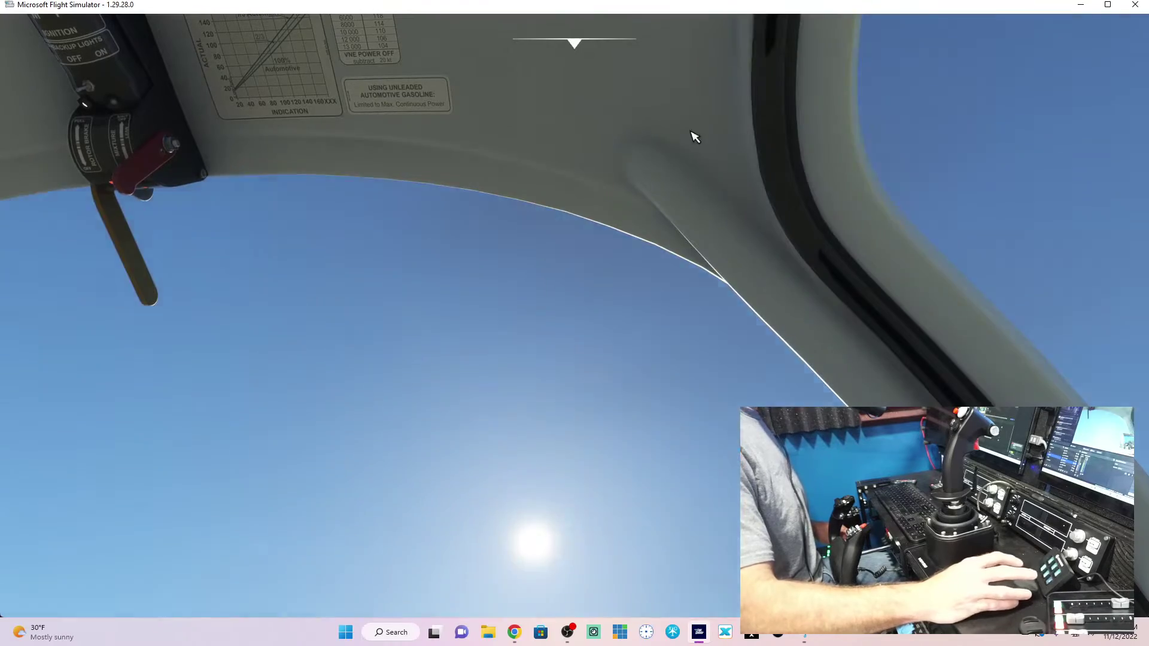
key("ctrl+space")
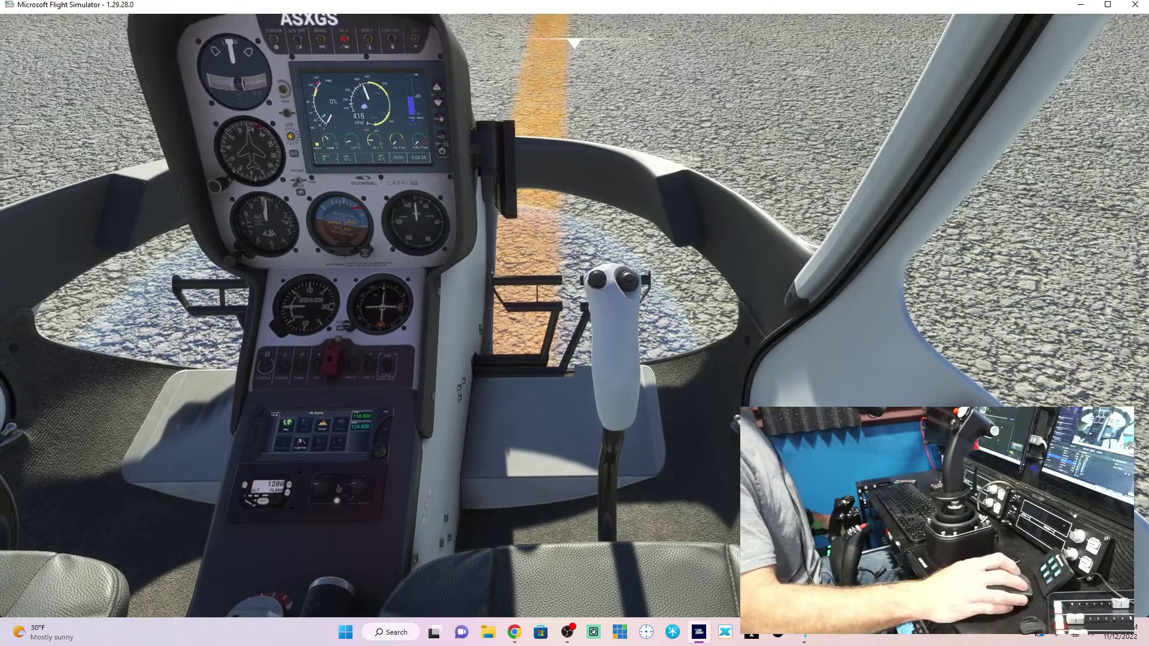
left_click_drag(527, 395, 527, 395)
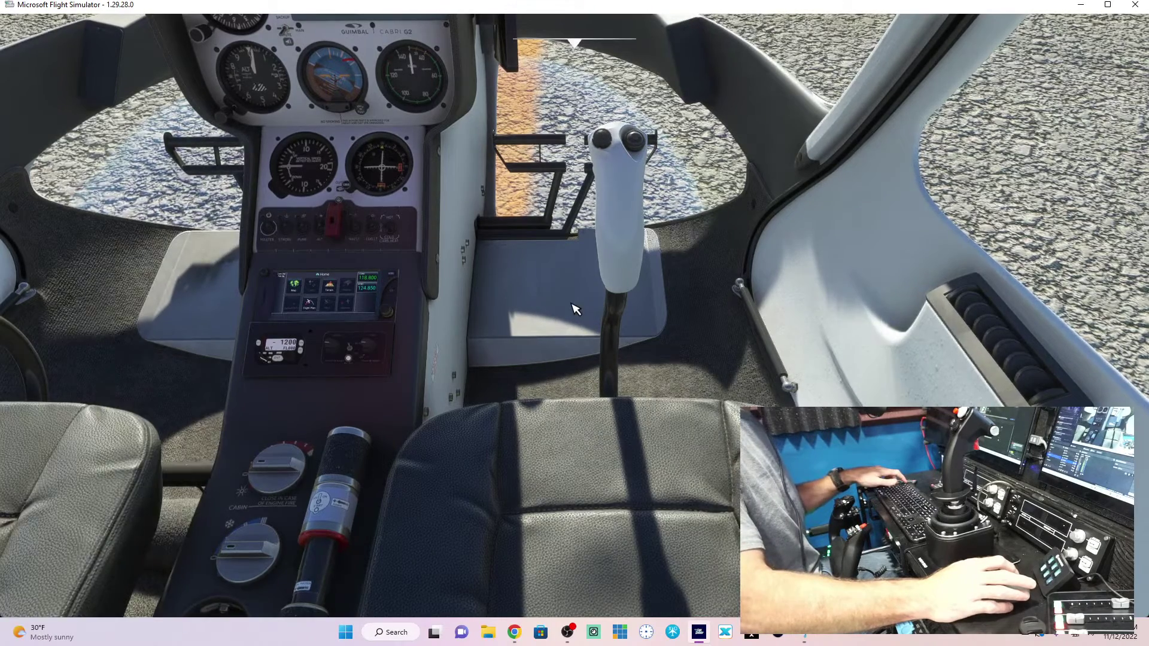
Step: In the controls options, switch the T-Pendular-Rudder and the Winwing Orion Joystick Base 2 to the Helo Native preset
key("Escape")
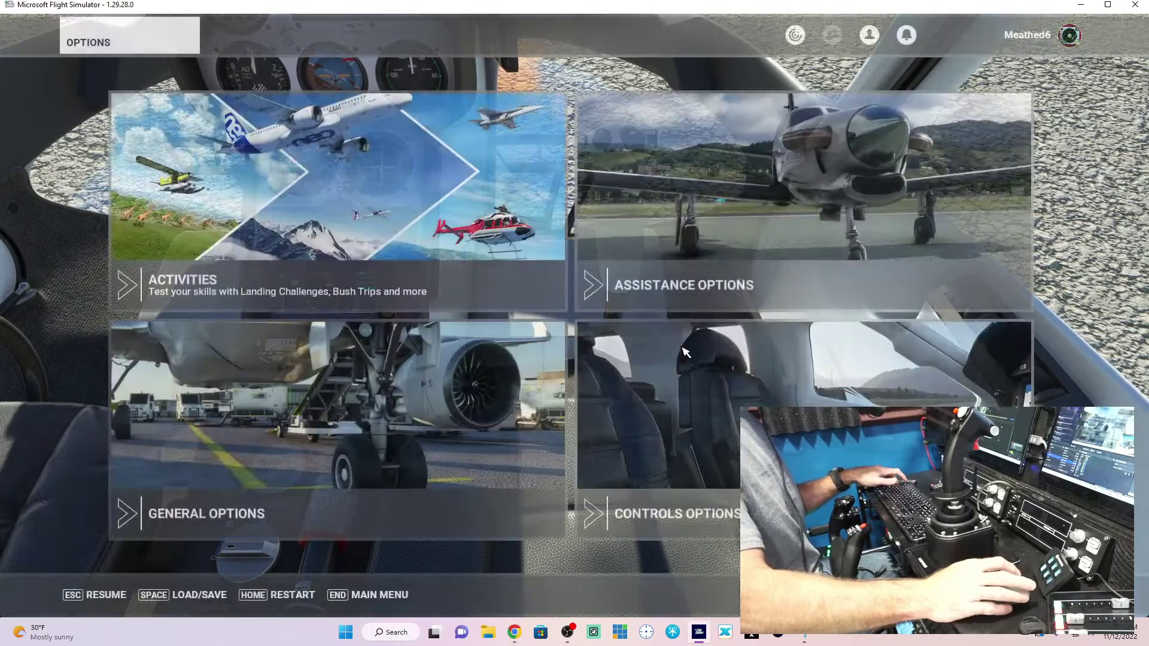
left_click(697, 453)
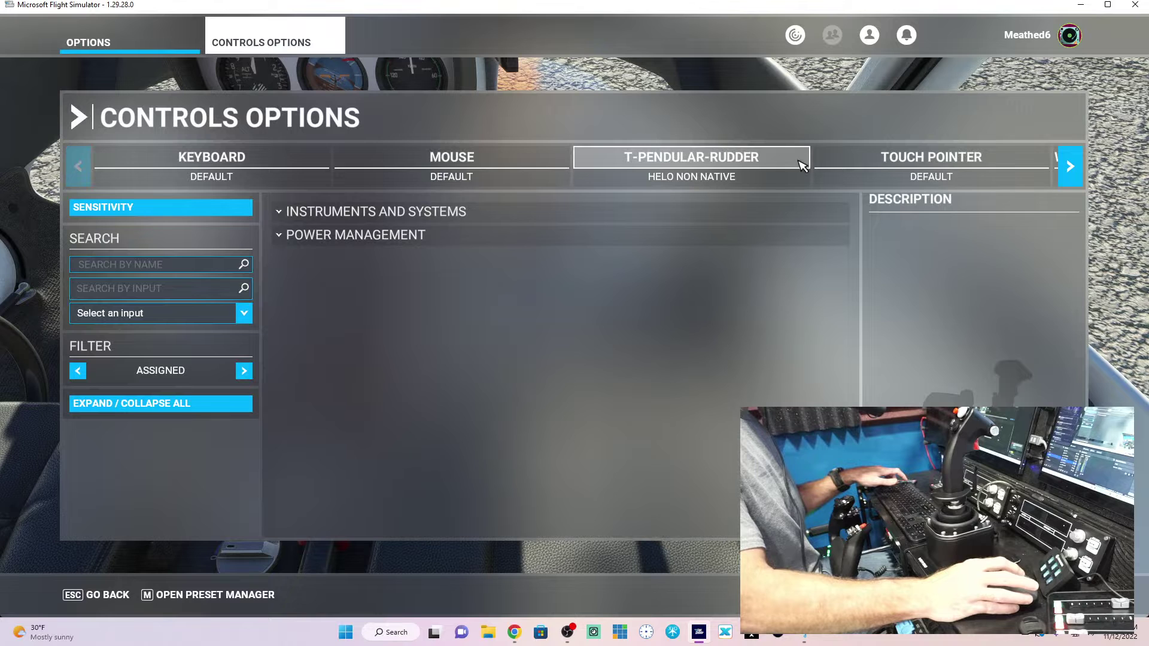
left_click(793, 167)
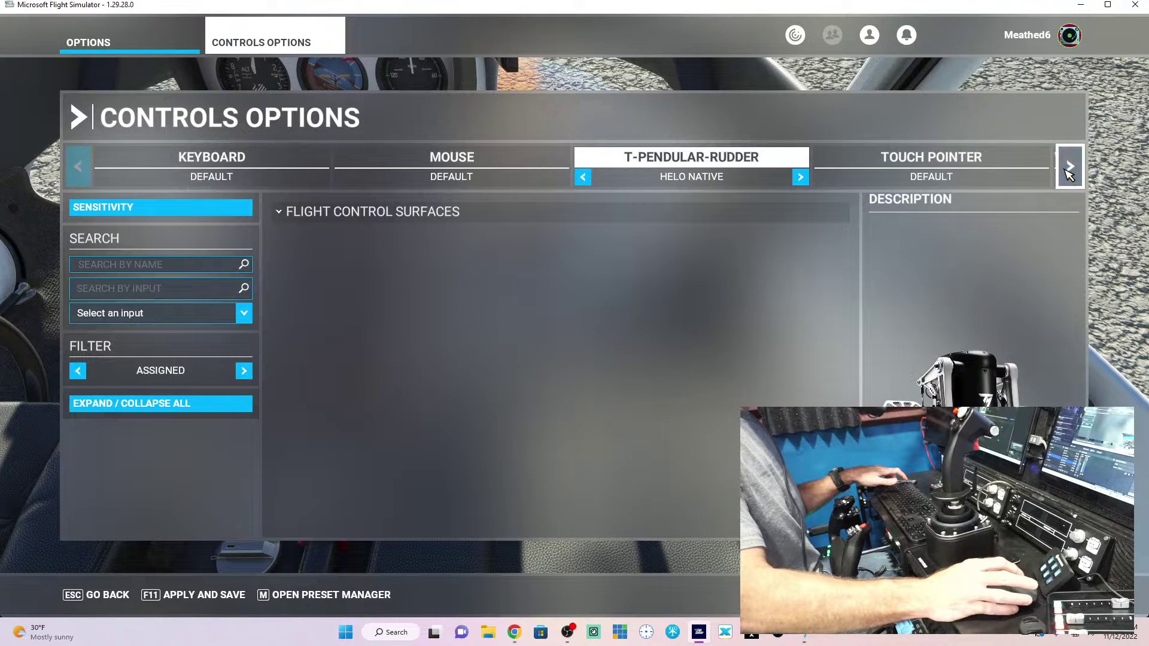
left_click(1069, 169)
left_click(1069, 169)
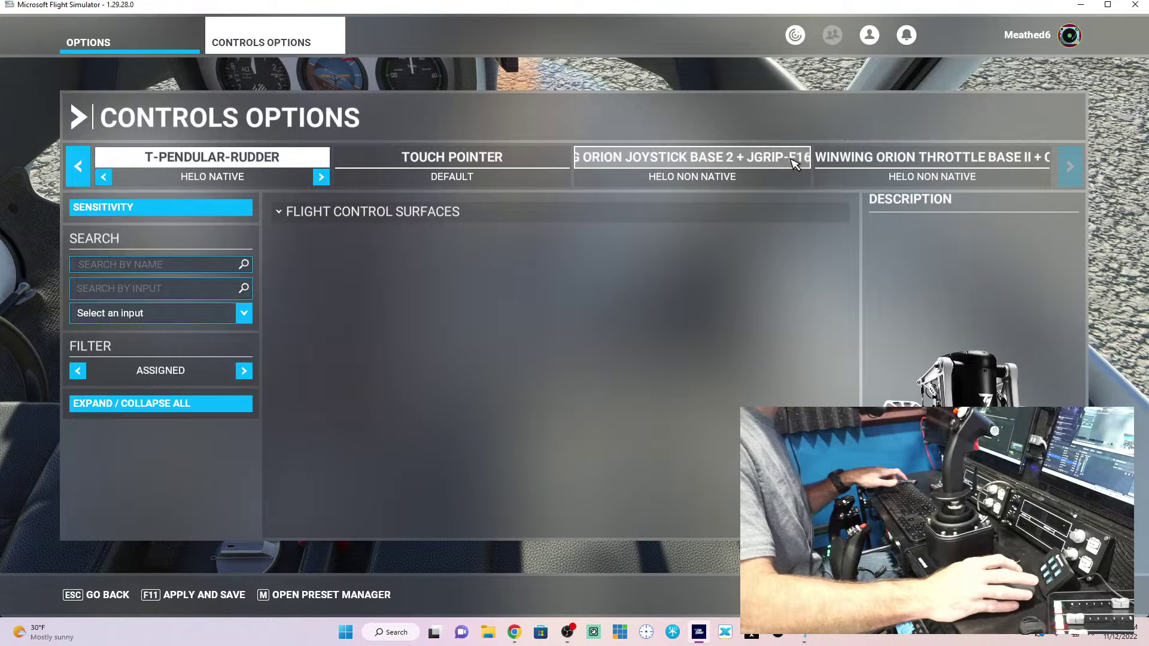
left_click(793, 162)
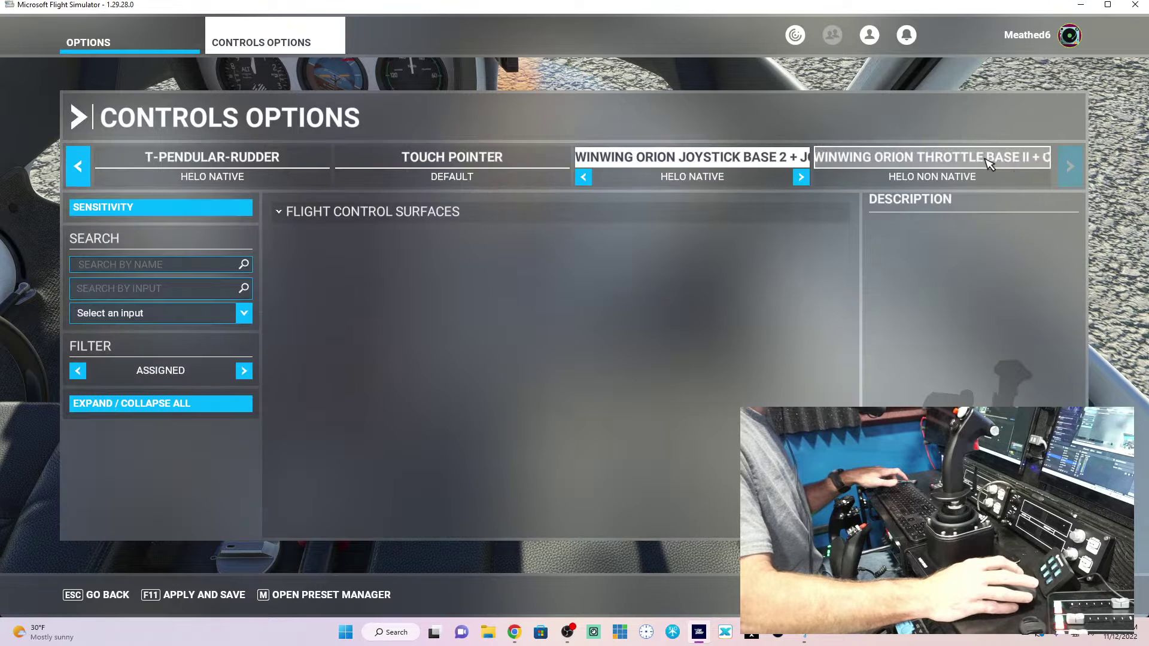
Step: Switch the Winwing Orion Throttle Base II to the Helo Native preset, then apply and save the changes and resume the flight
left_click(1039, 177)
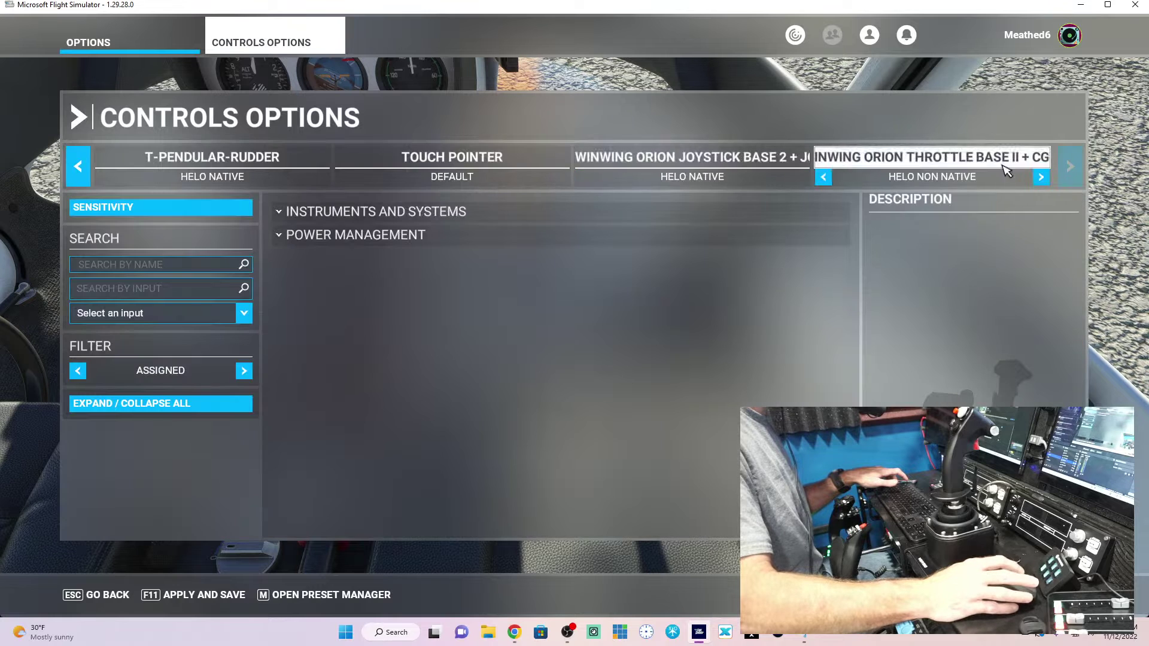
left_click(1041, 178)
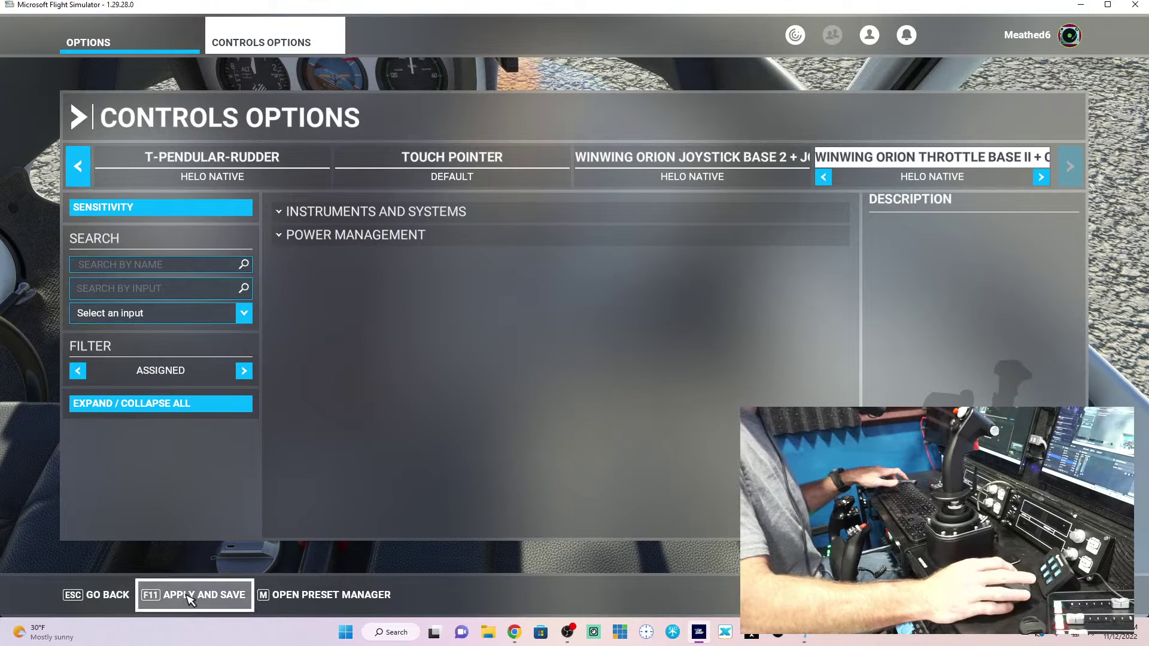
left_click(190, 599)
left_click(103, 599)
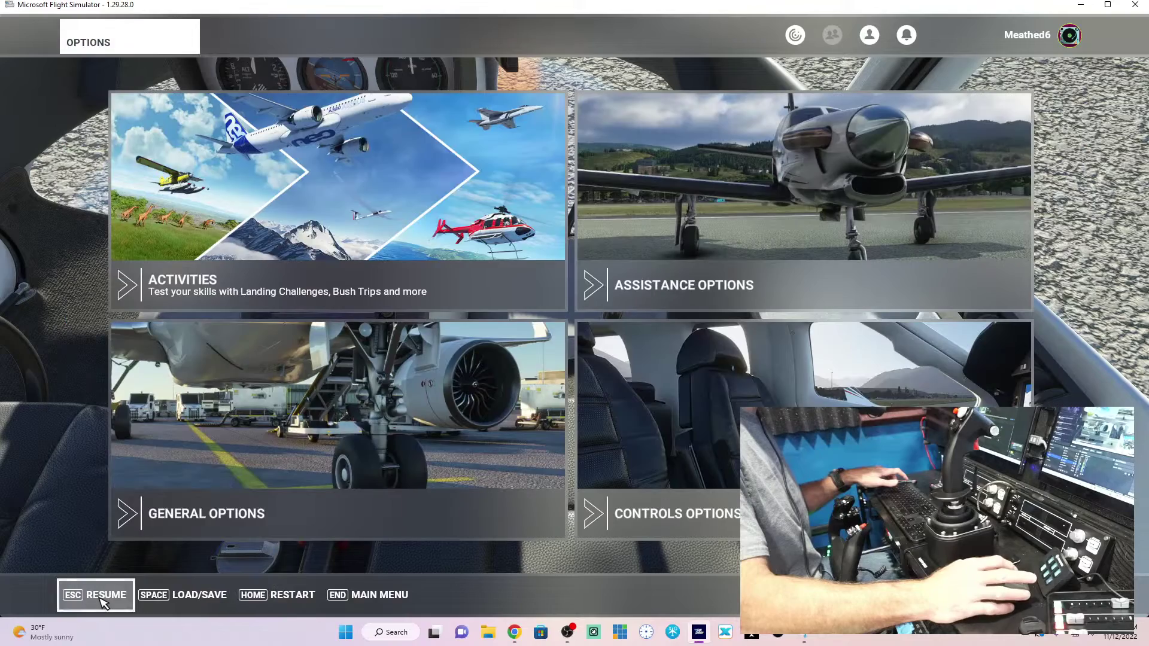
left_click(101, 601)
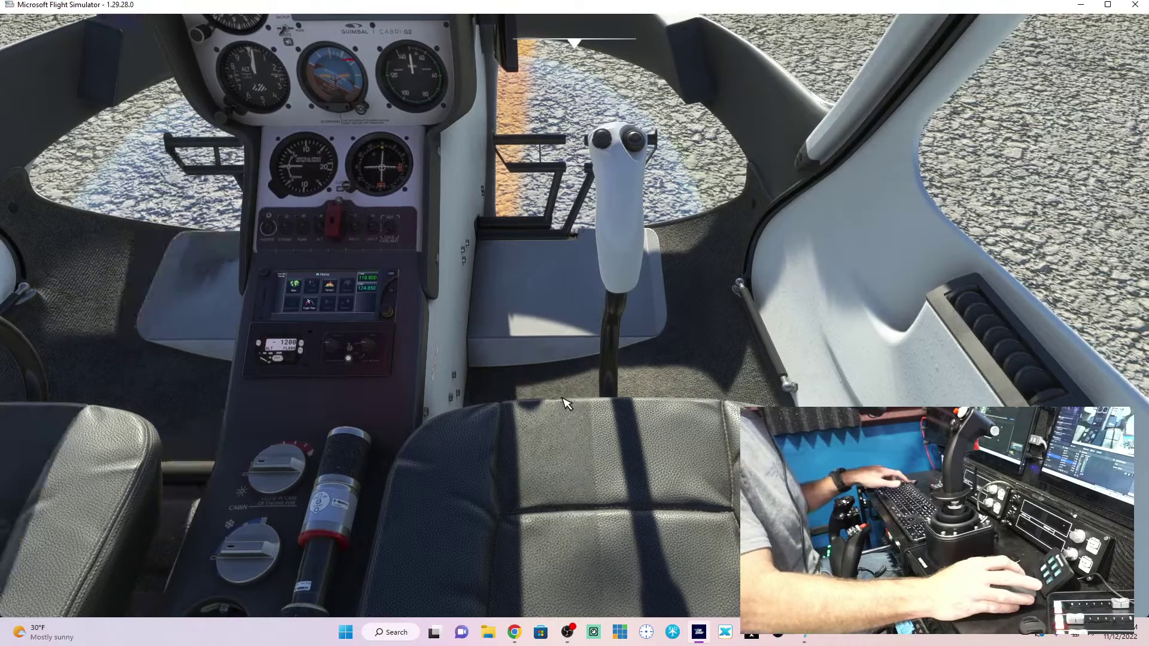
Step: Return to the controls options and look up the T-Pendular-Rudder's binding by searching for the Joystick L-Axis Z input
key("Escape")
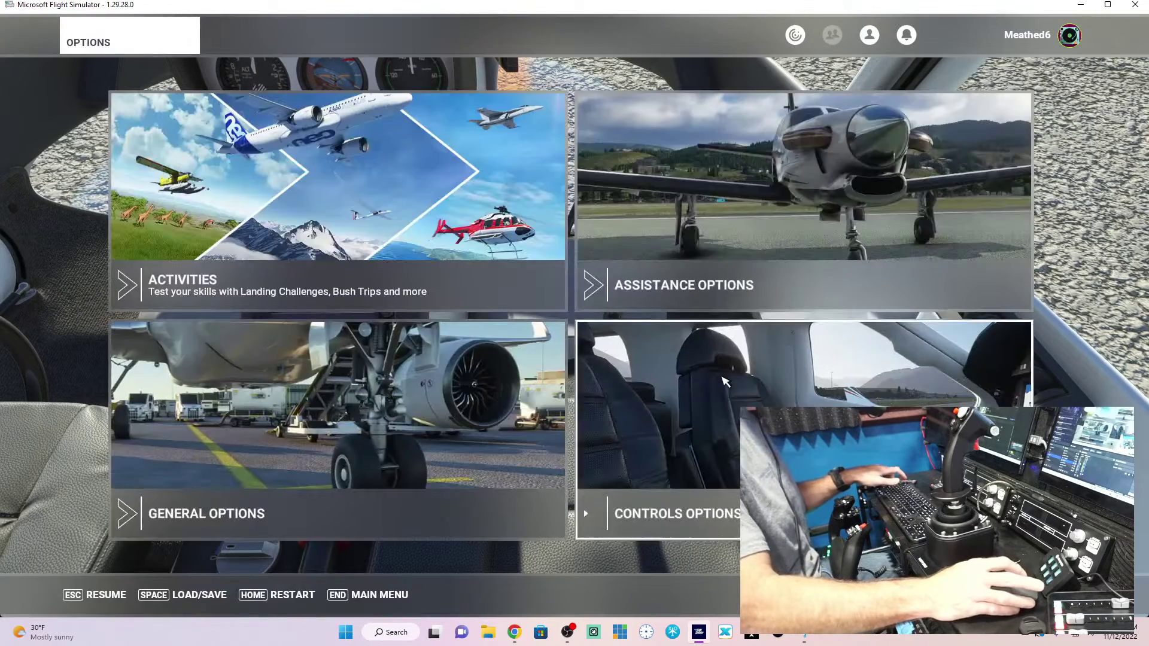
left_click(724, 381)
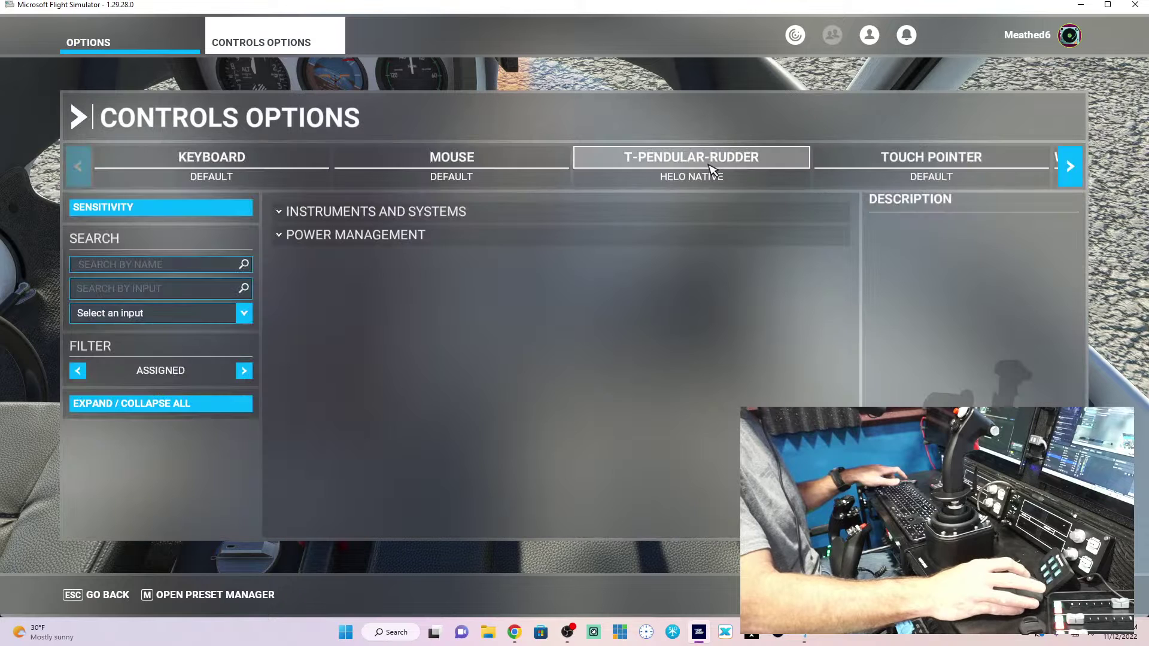
left_click(714, 166)
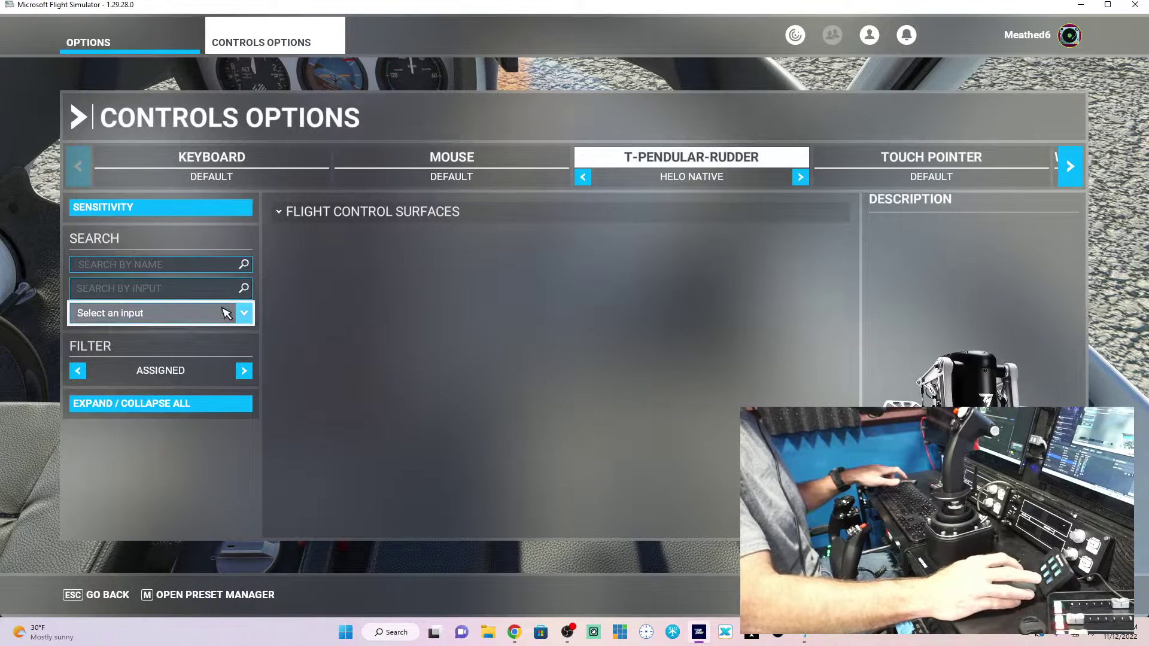
left_click(173, 292)
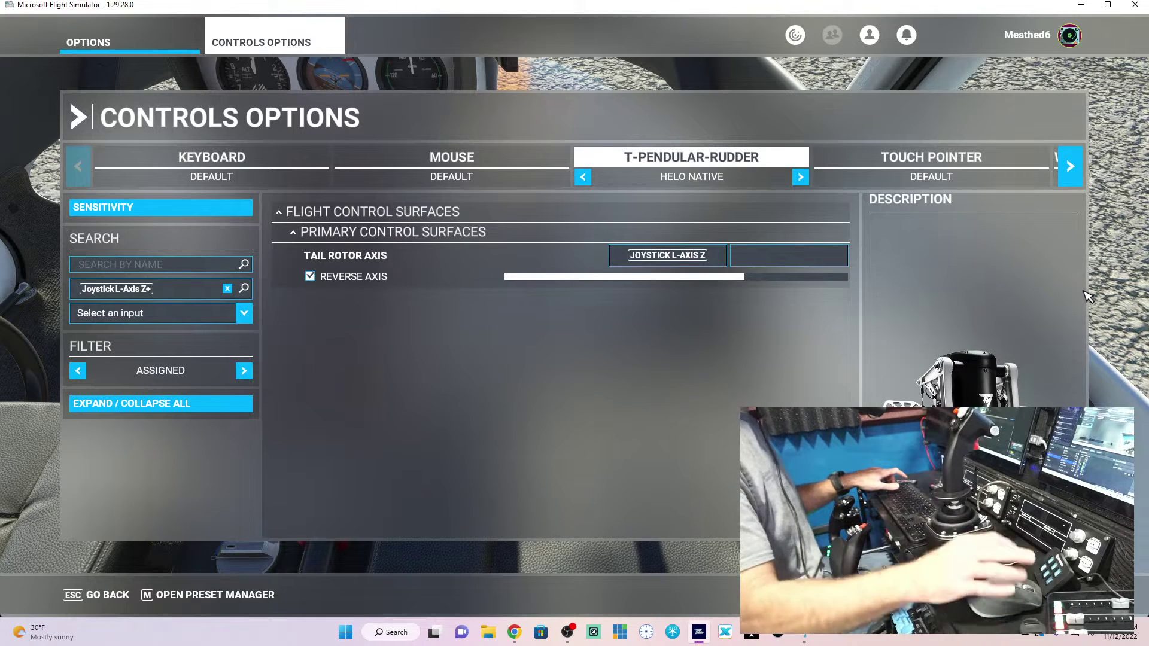
Step: Select the Winwing Orion Joystick Base 2 and search its bindings for the Joystick L-Axis Y and L-Axis X inputs, clearing each search
left_click(1069, 168)
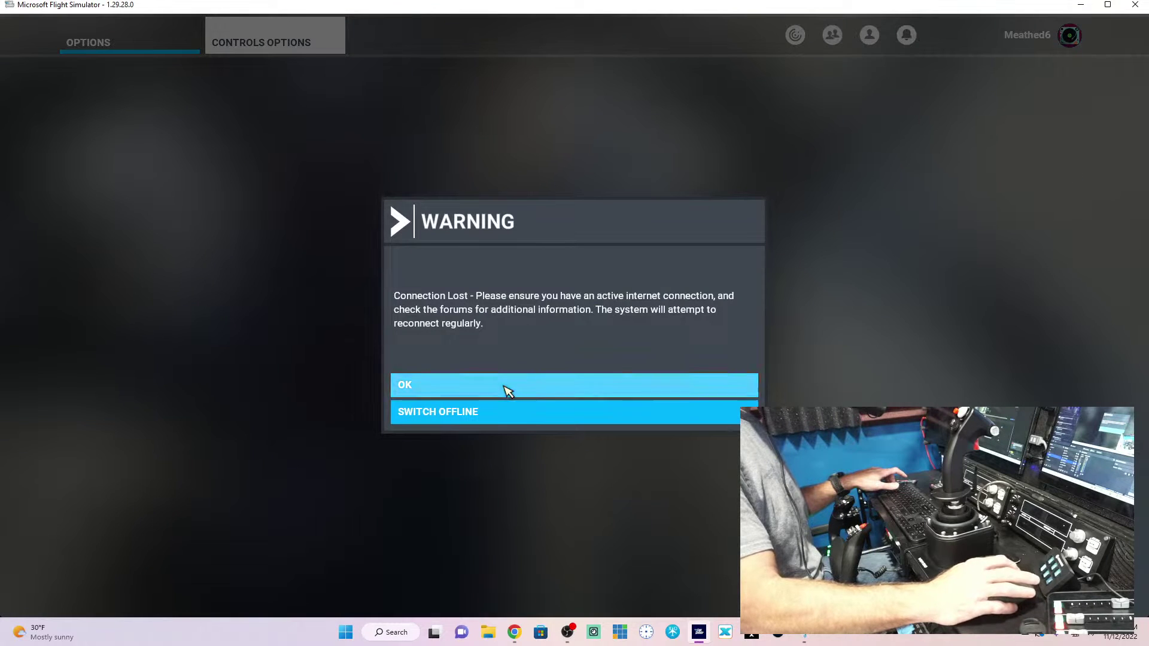
left_click(505, 386)
left_click(1070, 168)
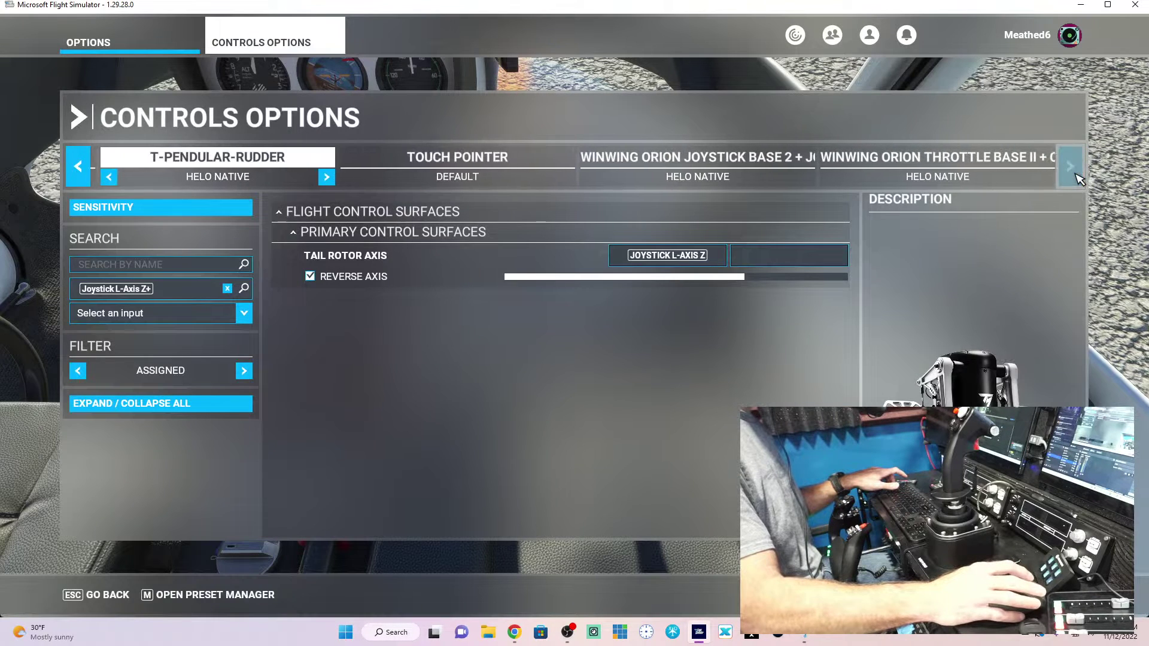
left_click(712, 163)
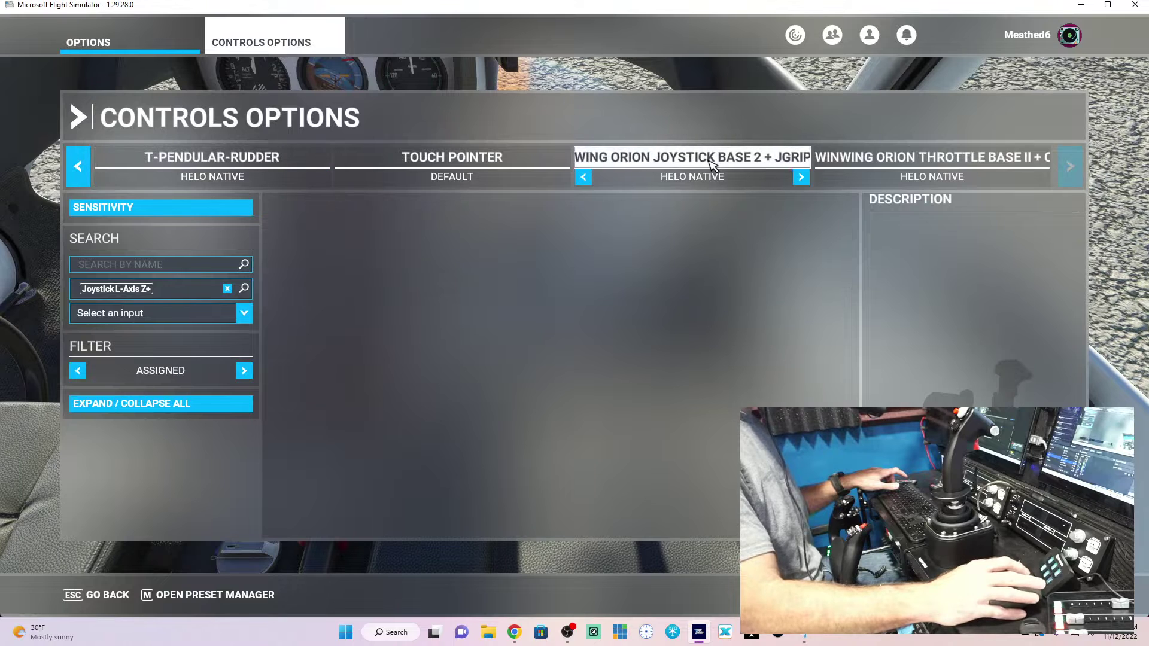
left_click(228, 290)
left_click(162, 290)
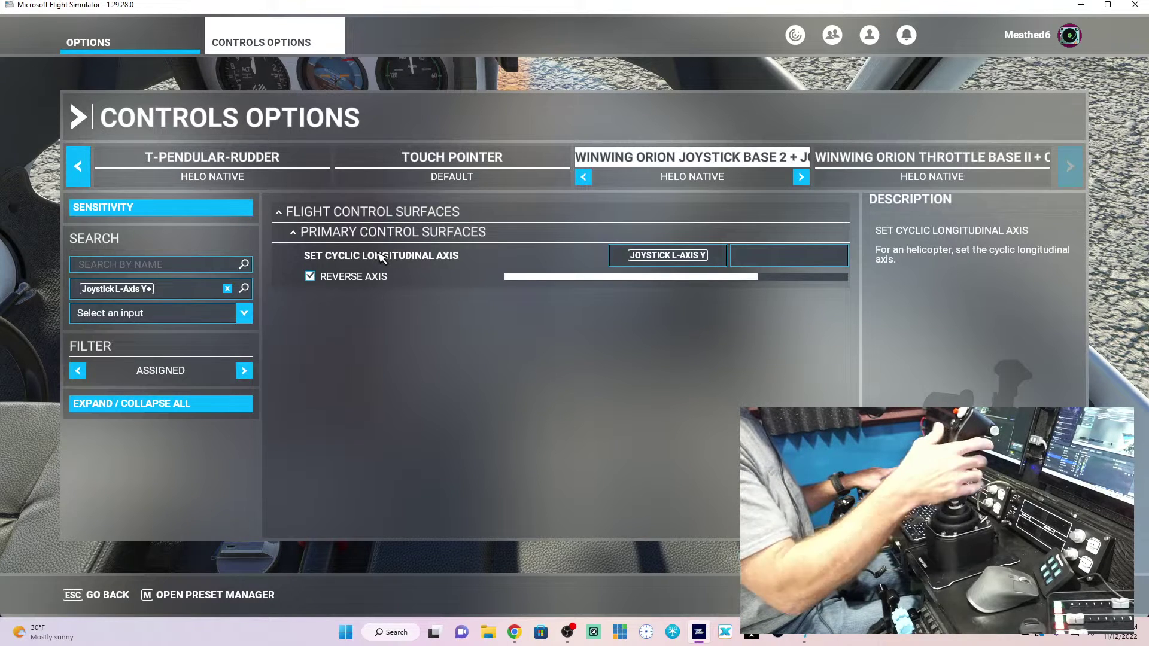
left_click(228, 289)
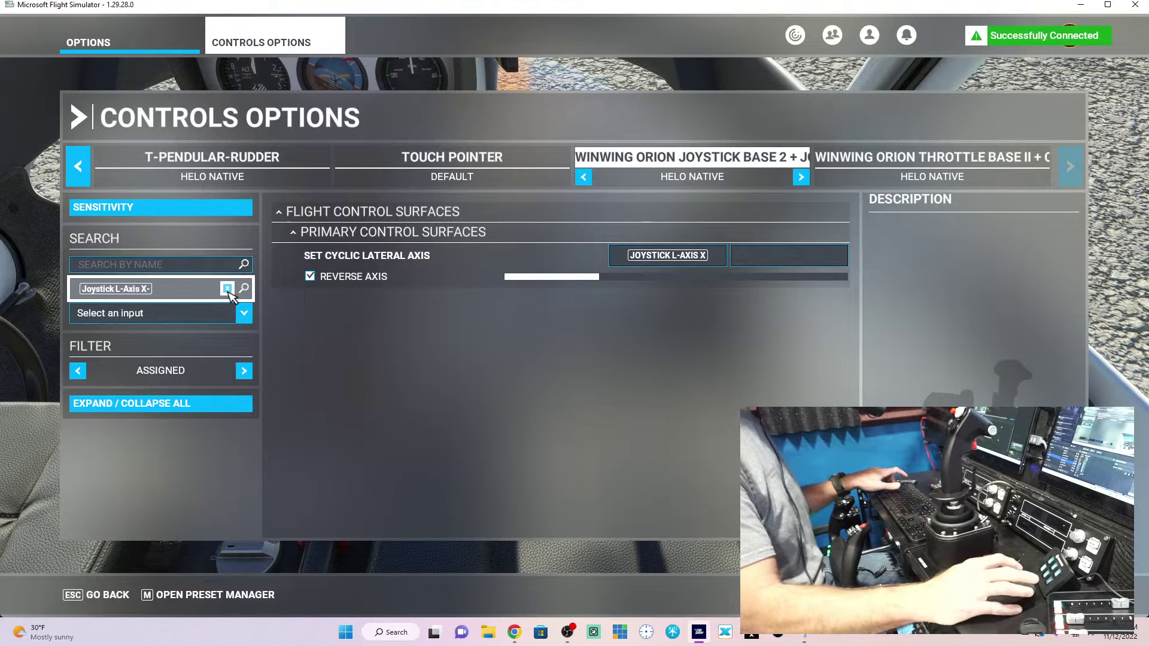
left_click(227, 289)
Step: Search the joystick's bindings by name for "cycl"
left_click(166, 269)
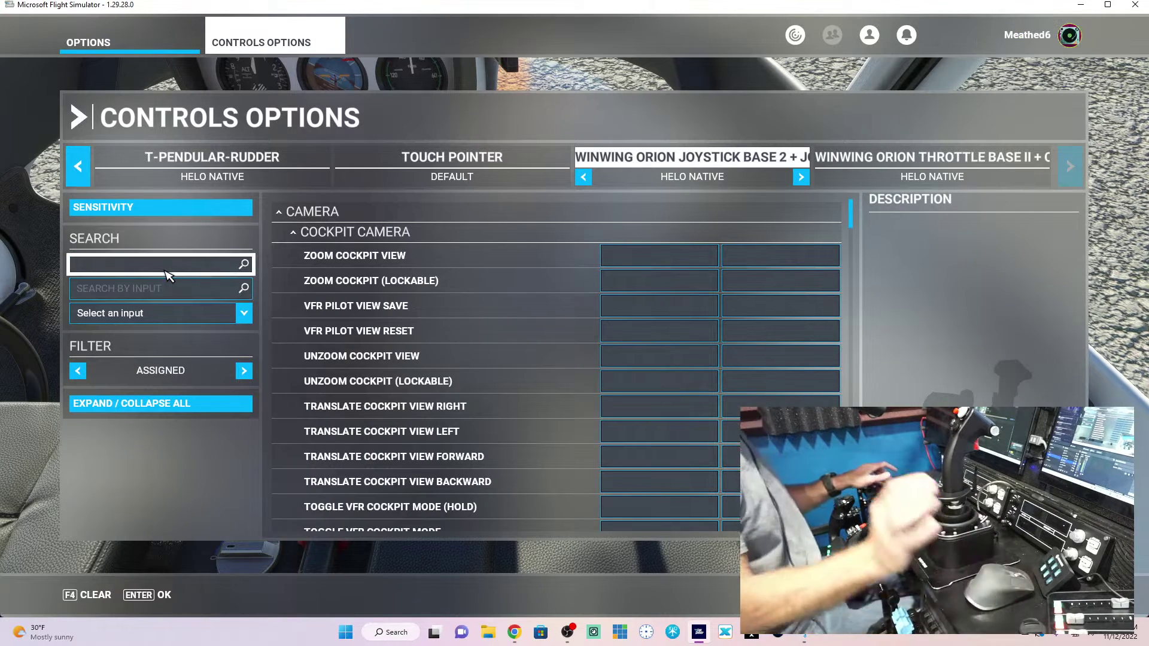
type("cuyc;")
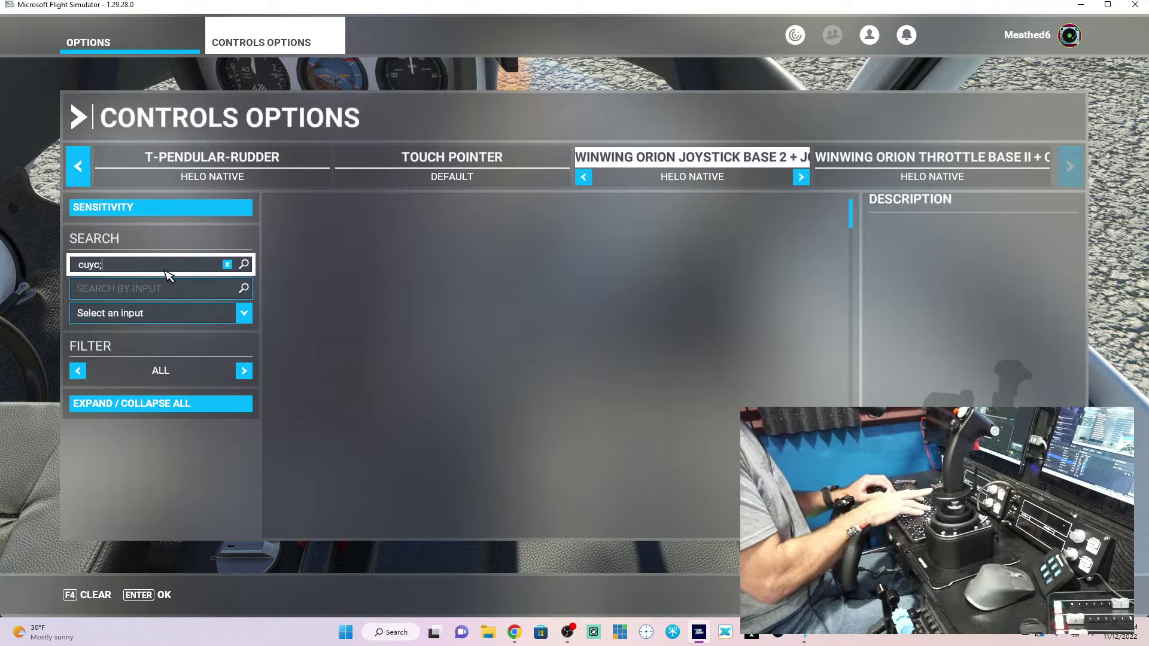
key("BackSpace")
key("BackSpace")
key("BackSpace")
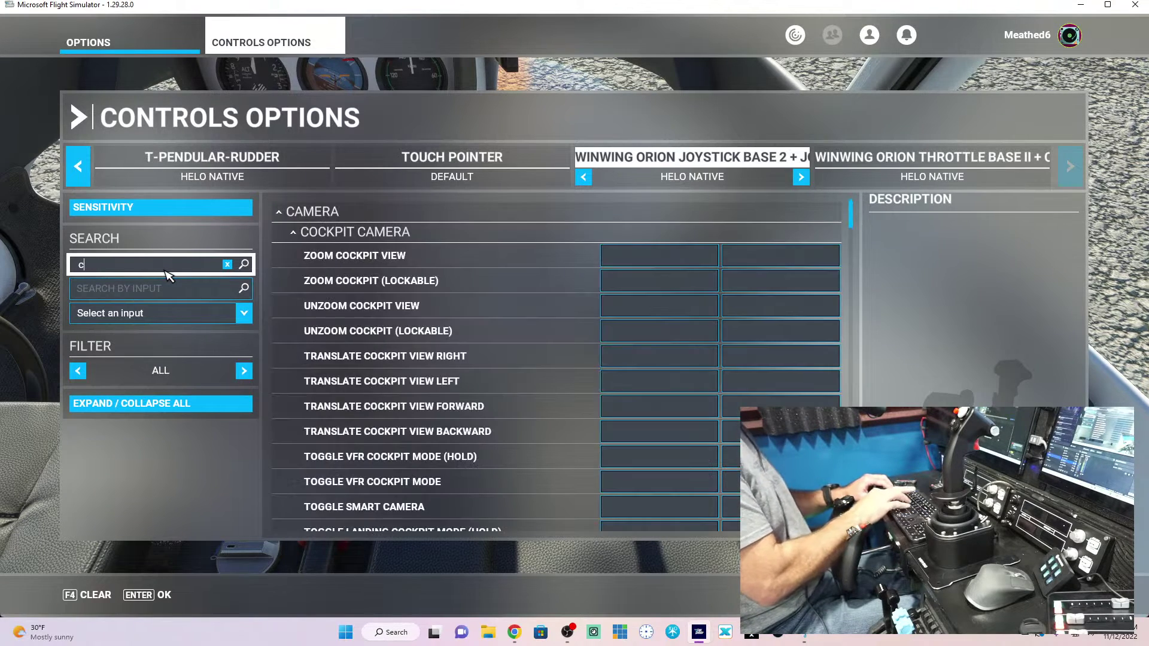
type("ycl")
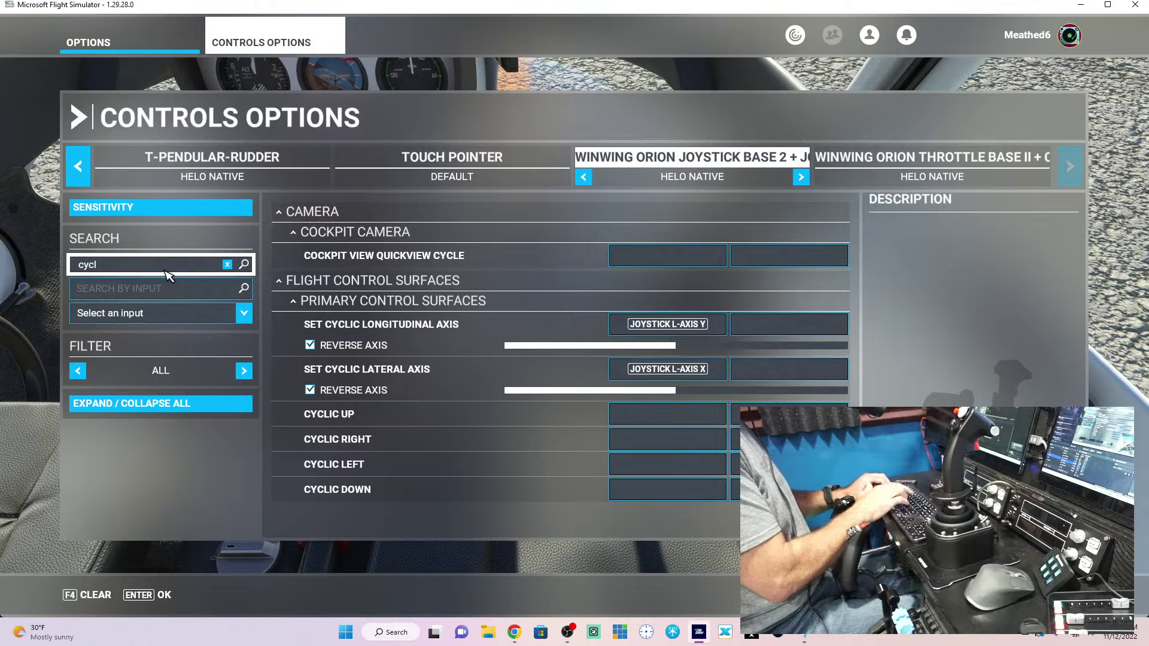
Step: Complete the joystick's name search as "cyclic" to review the cyclic axes, then clear it and dismiss the connection warning
type("ic")
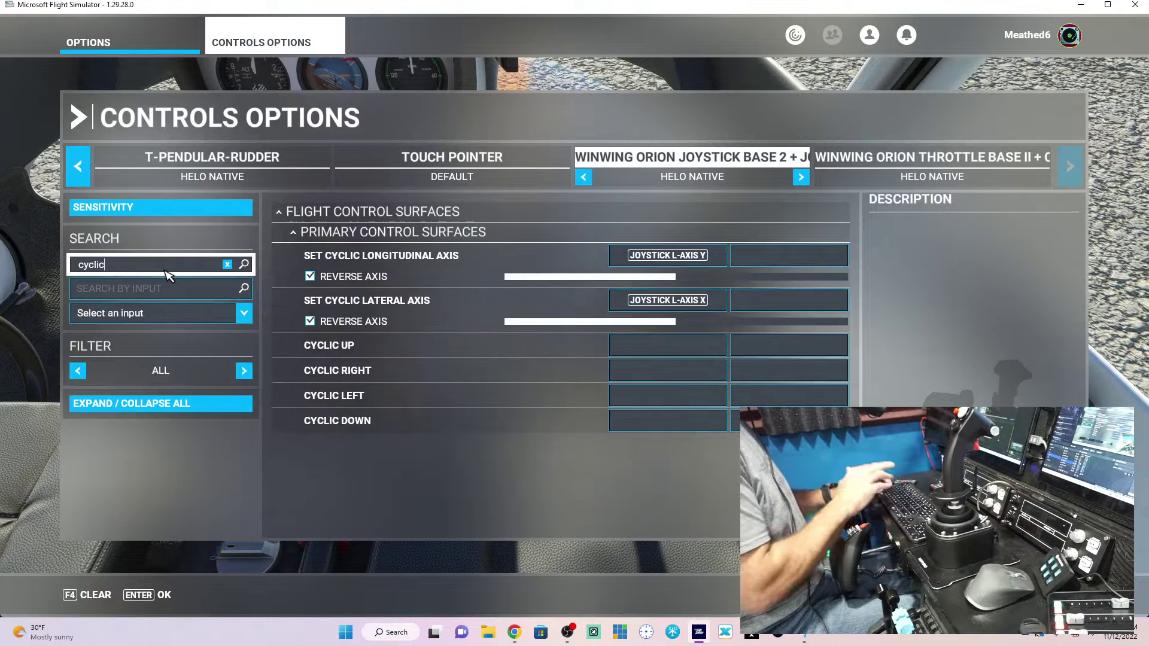
key("Return")
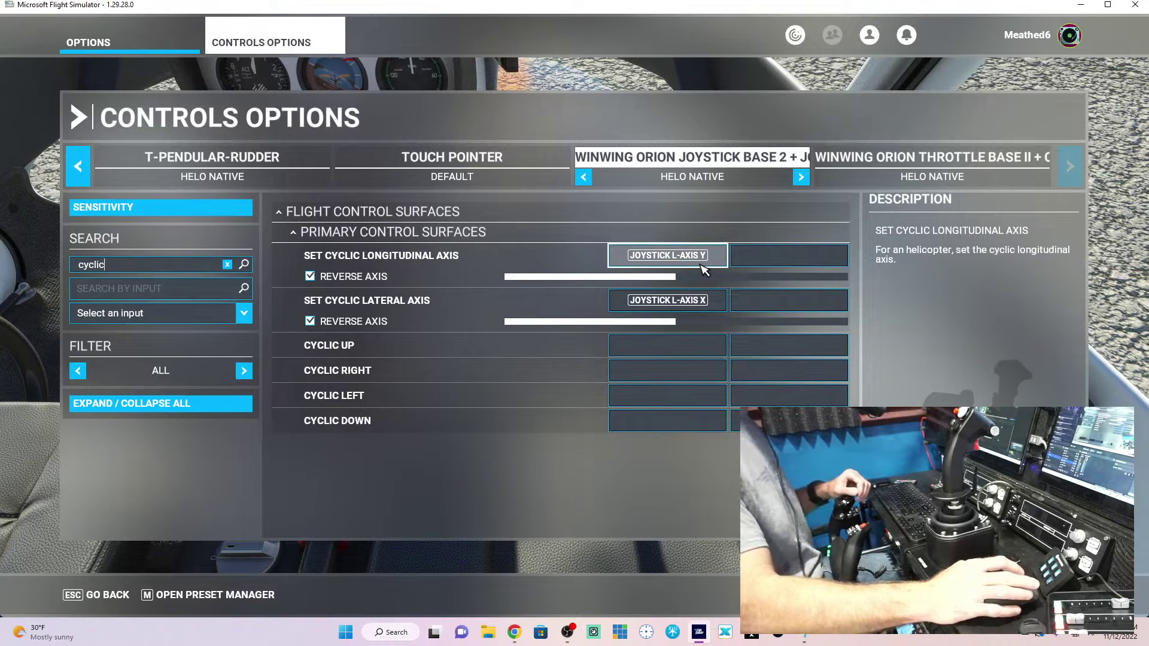
left_click(234, 267)
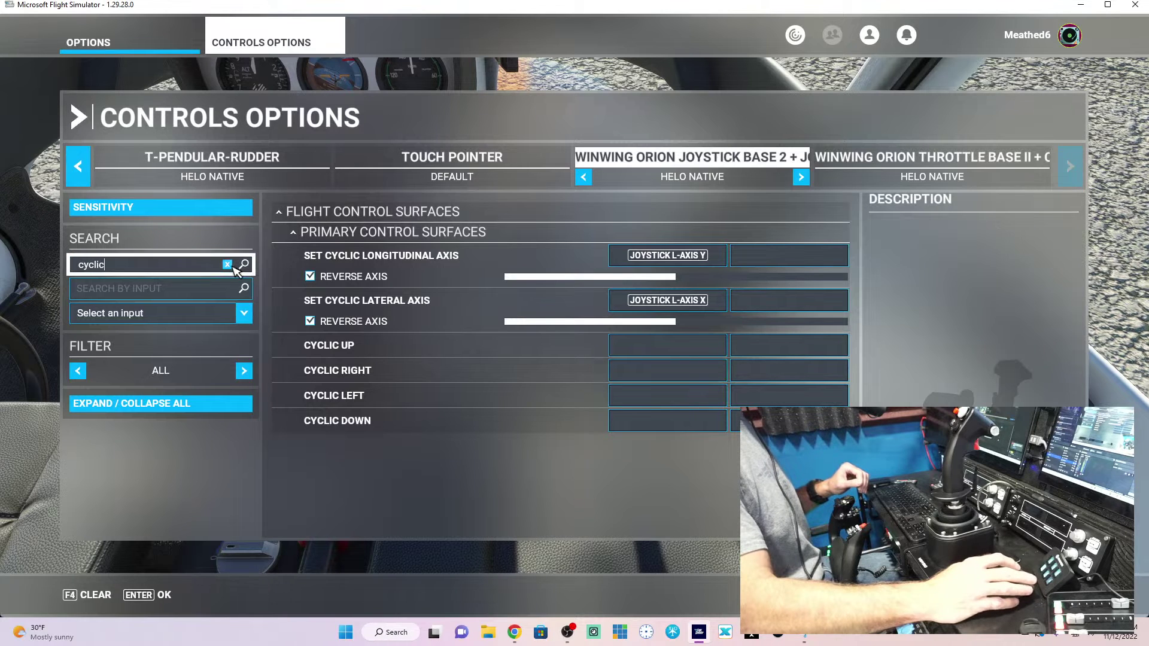
left_click(227, 265)
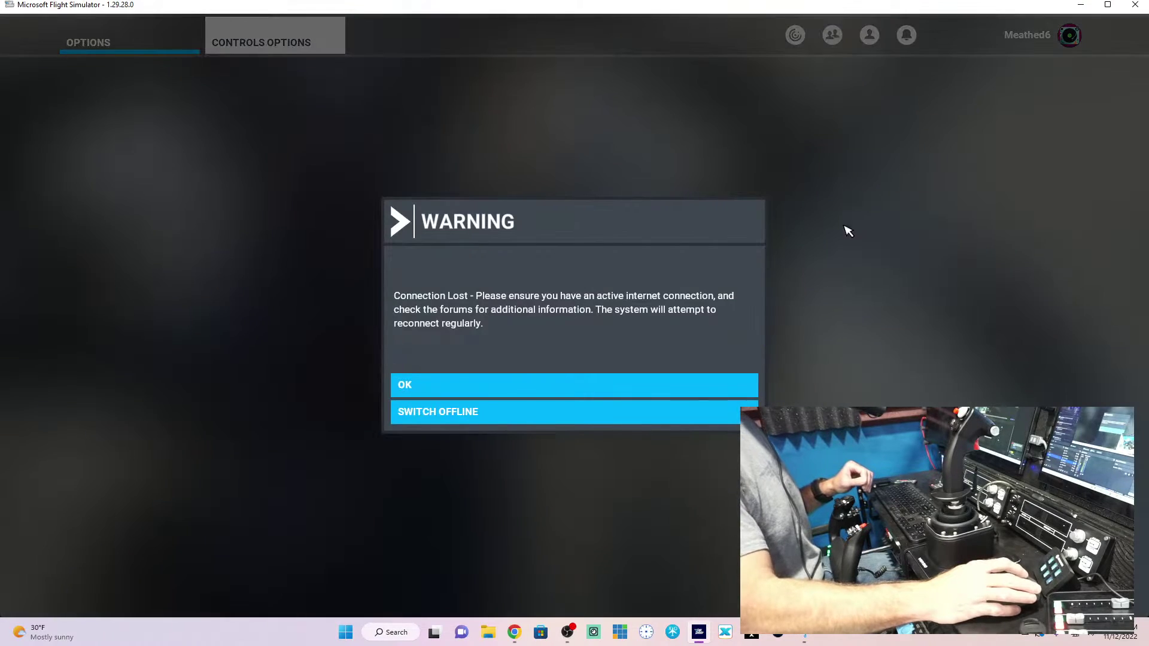
left_click(502, 392)
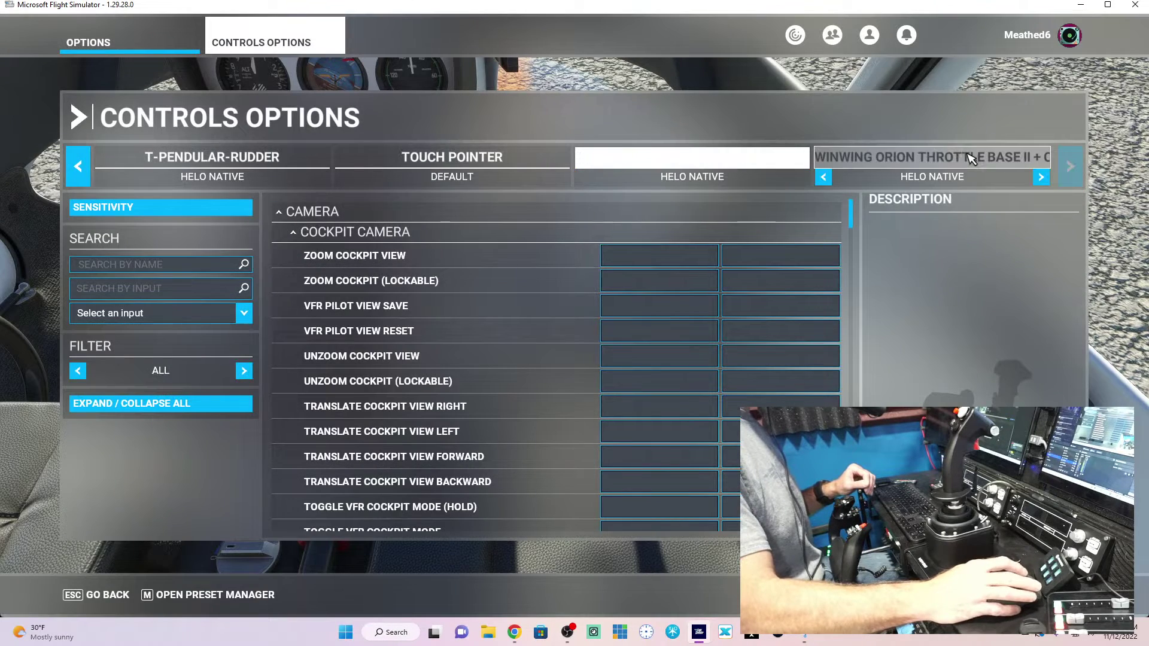
Step: Select the Winwing Orion Throttle Base II and search its bindings for the Joystick R-Axis X input, then for Joystick L-Axis Z
left_click(931, 157)
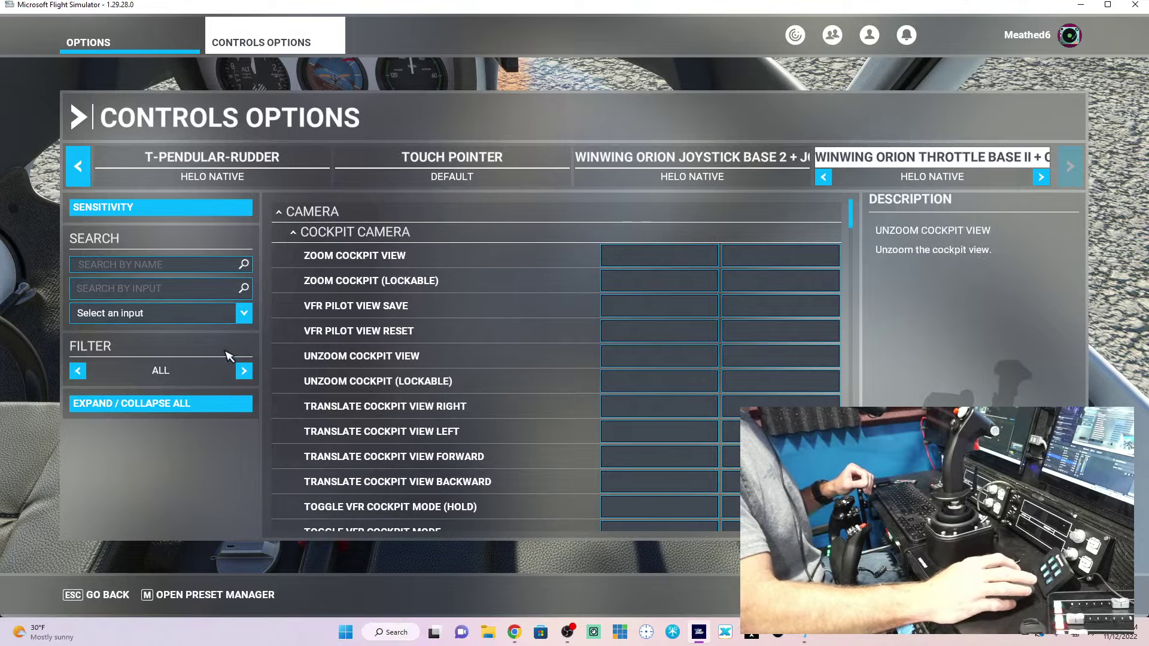
left_click(170, 298)
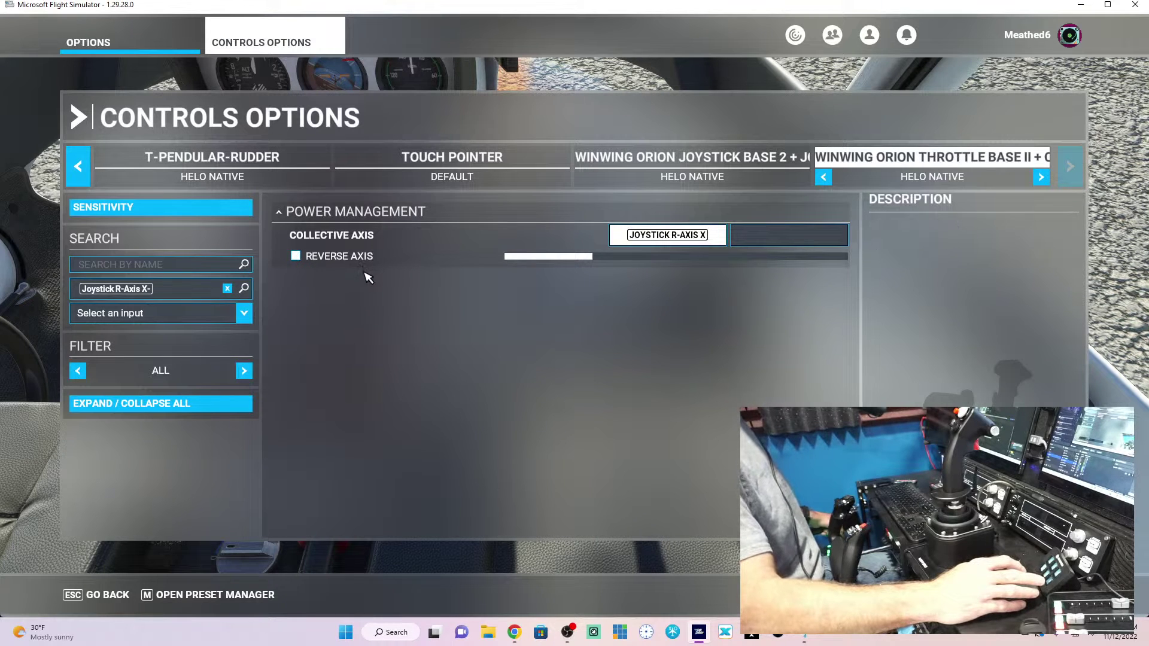
left_click(357, 266)
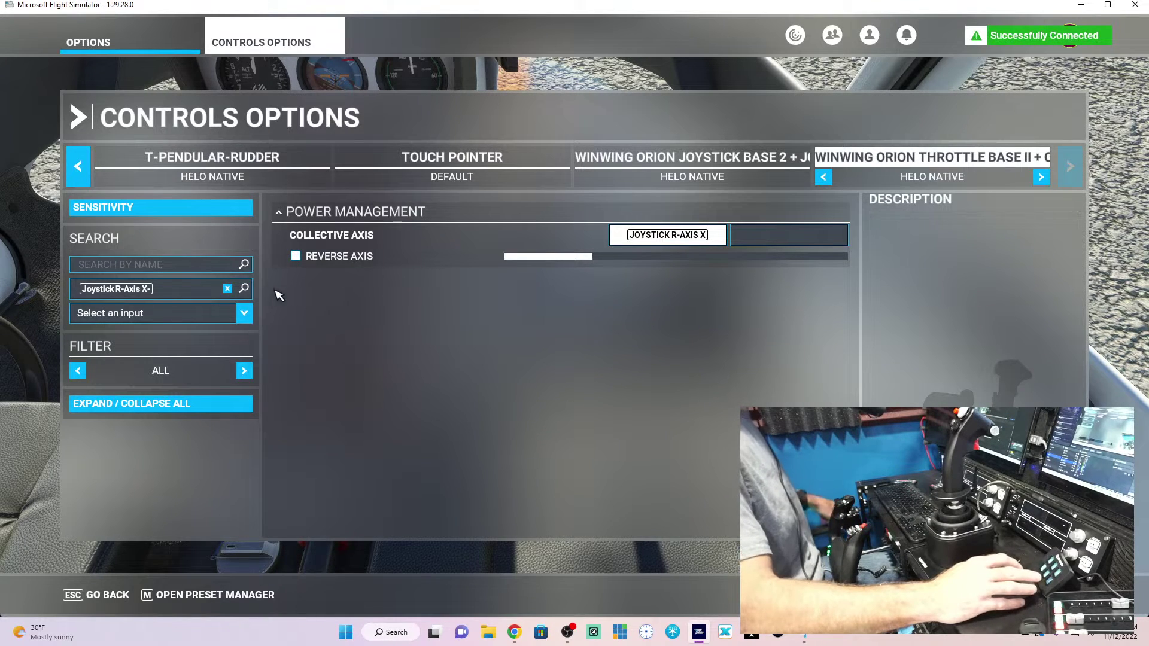
left_click(227, 288)
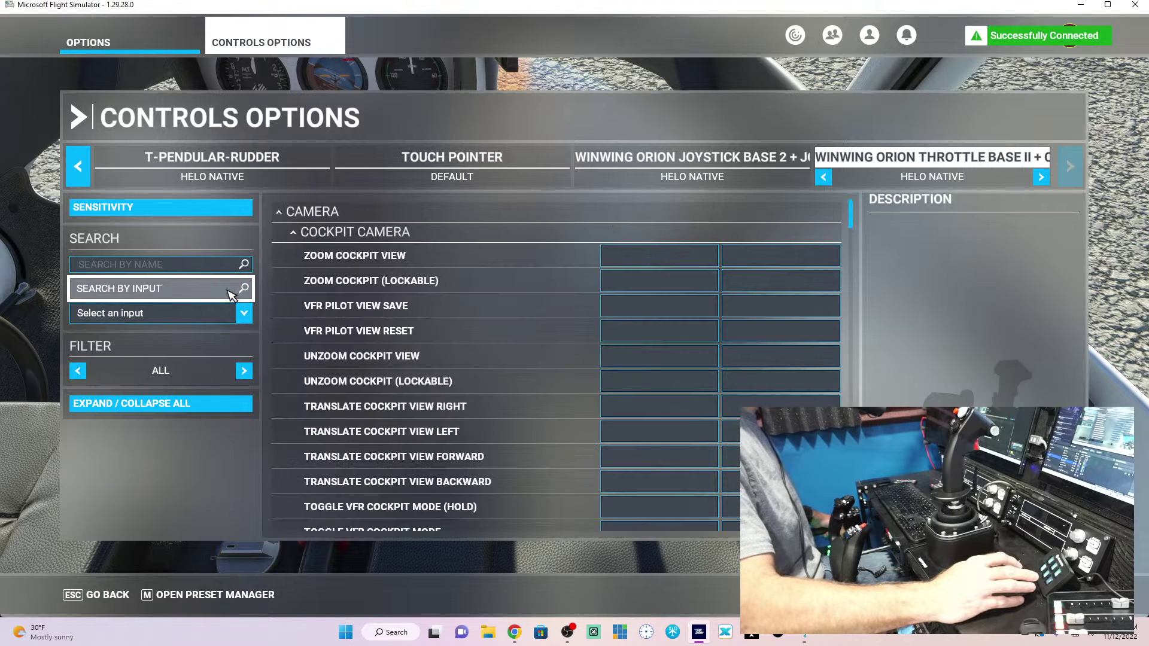
left_click(180, 293)
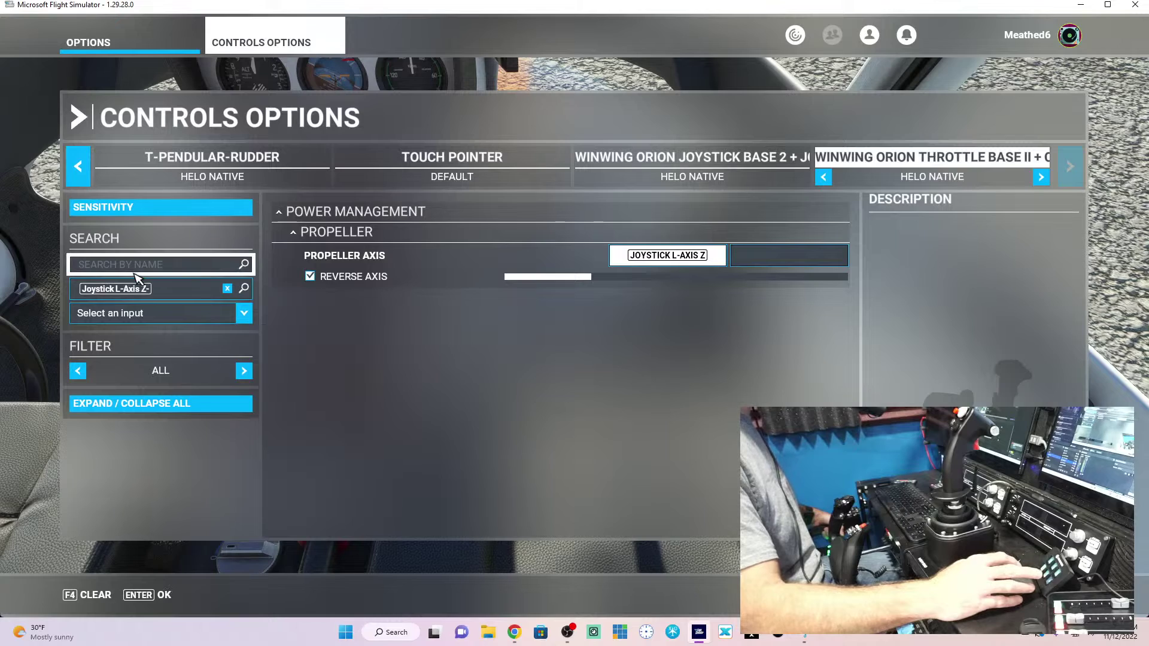
Step: Leave the controls options and resume the flight in the helicopter cockpit, dismissing the connection warning
left_click(114, 596)
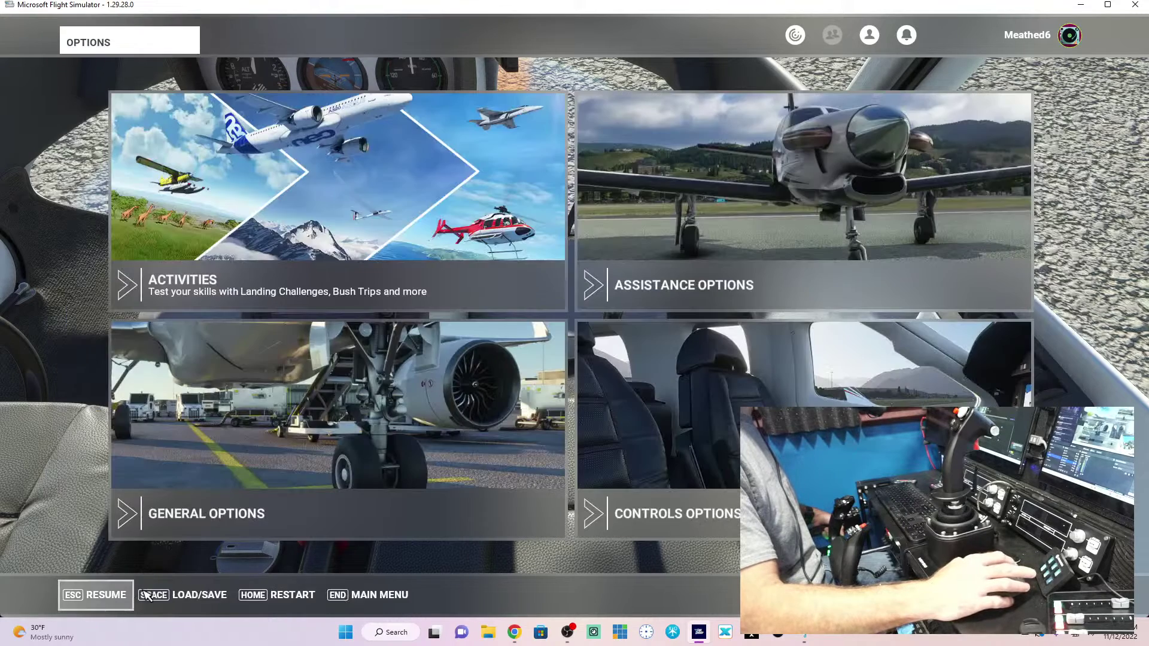
left_click(95, 595)
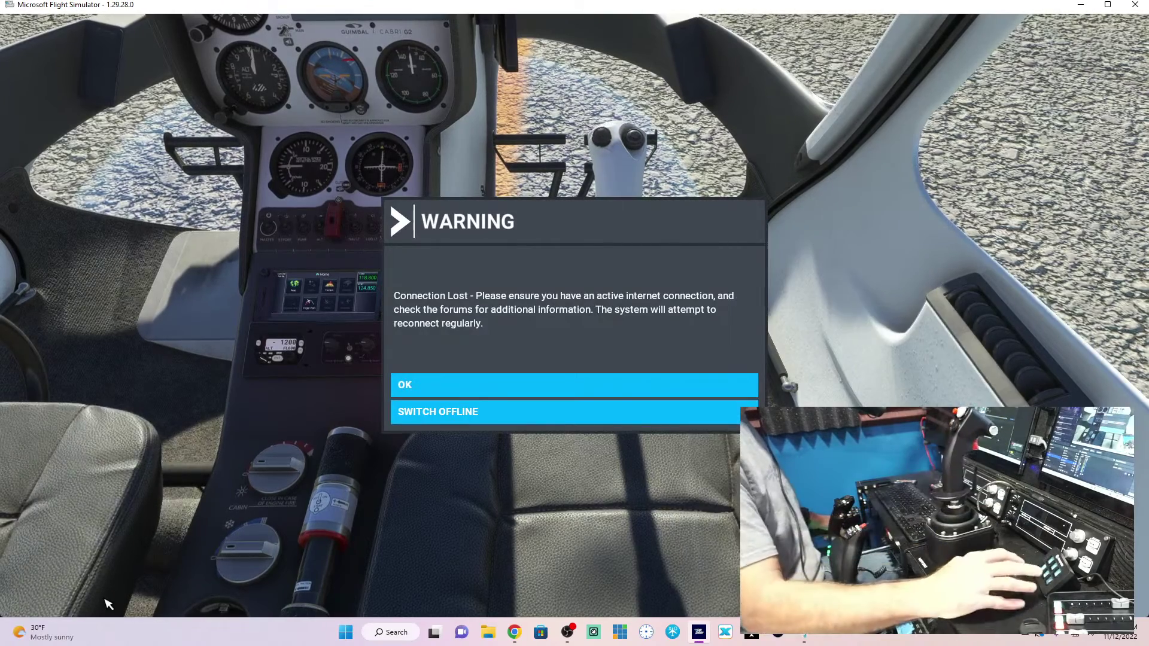
left_click(535, 388)
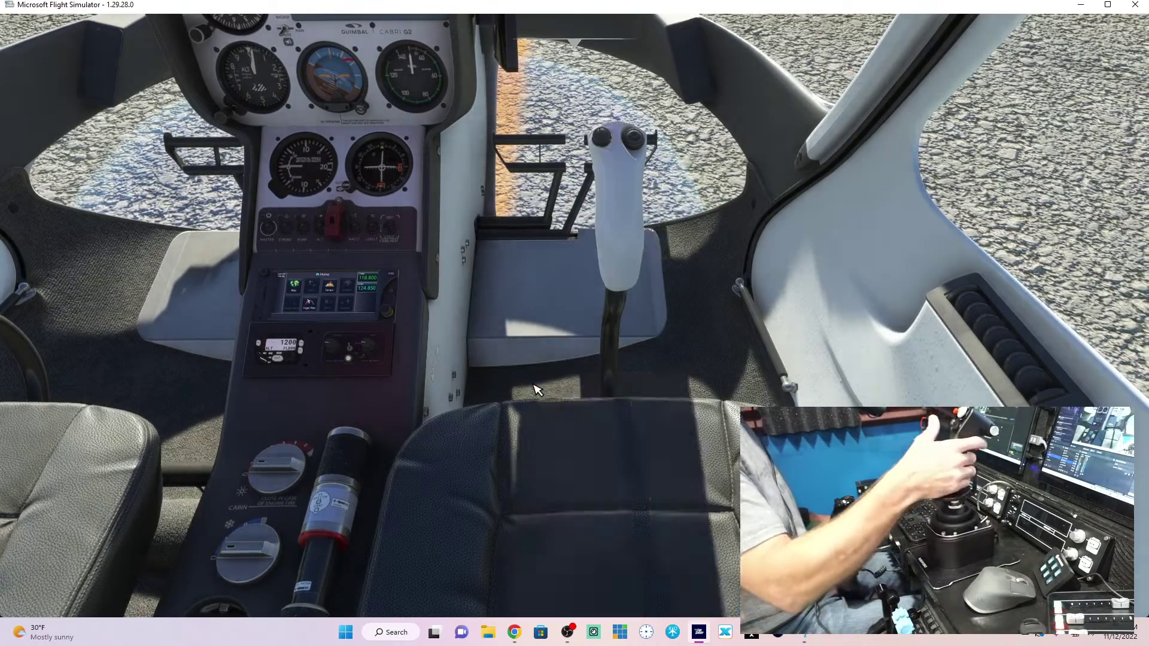